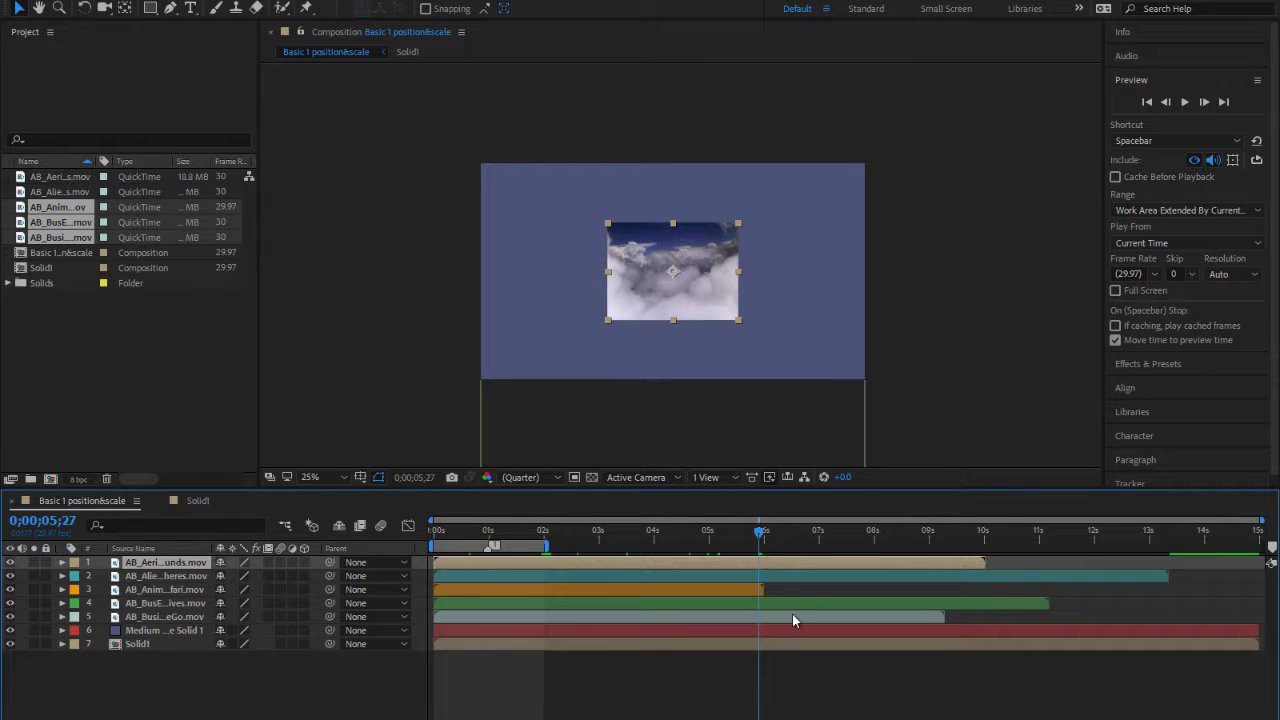
Step: Move the current time to 0;00;02;01, at the end of the work area
{"action": "left_click", "coordinate": [640, 629]}
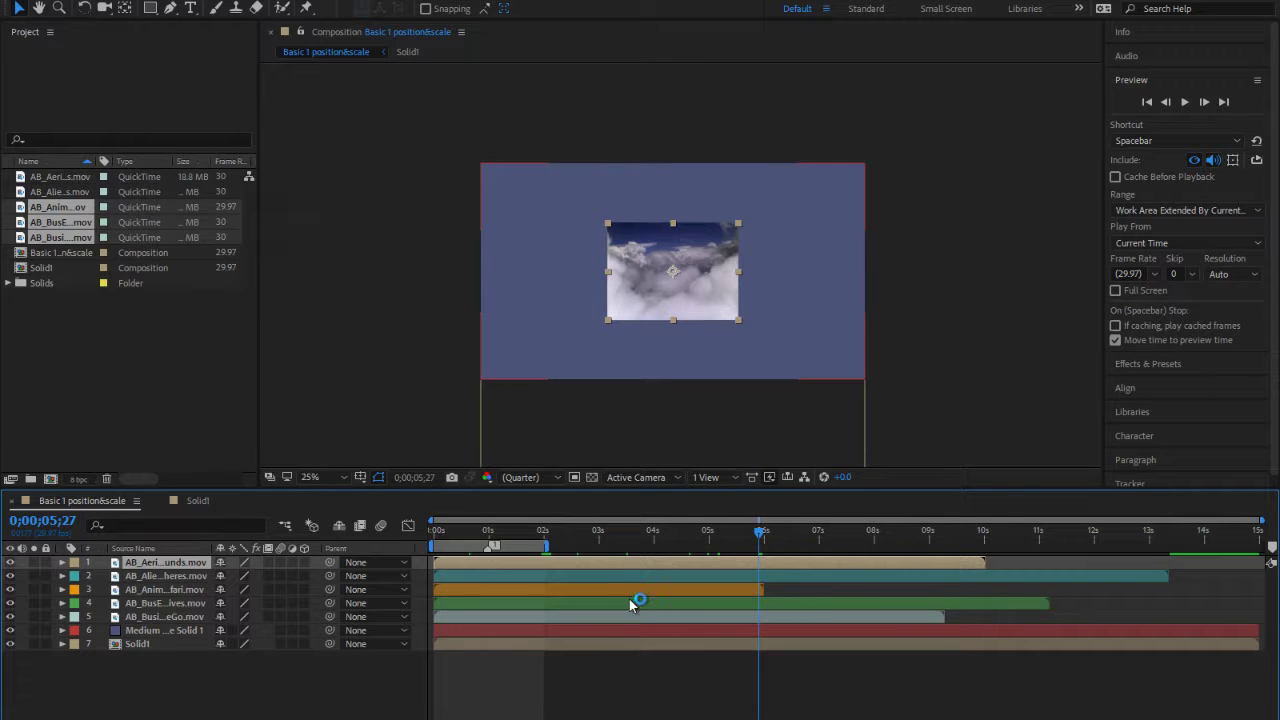
{"action": "left_click", "coordinate": [629, 601]}
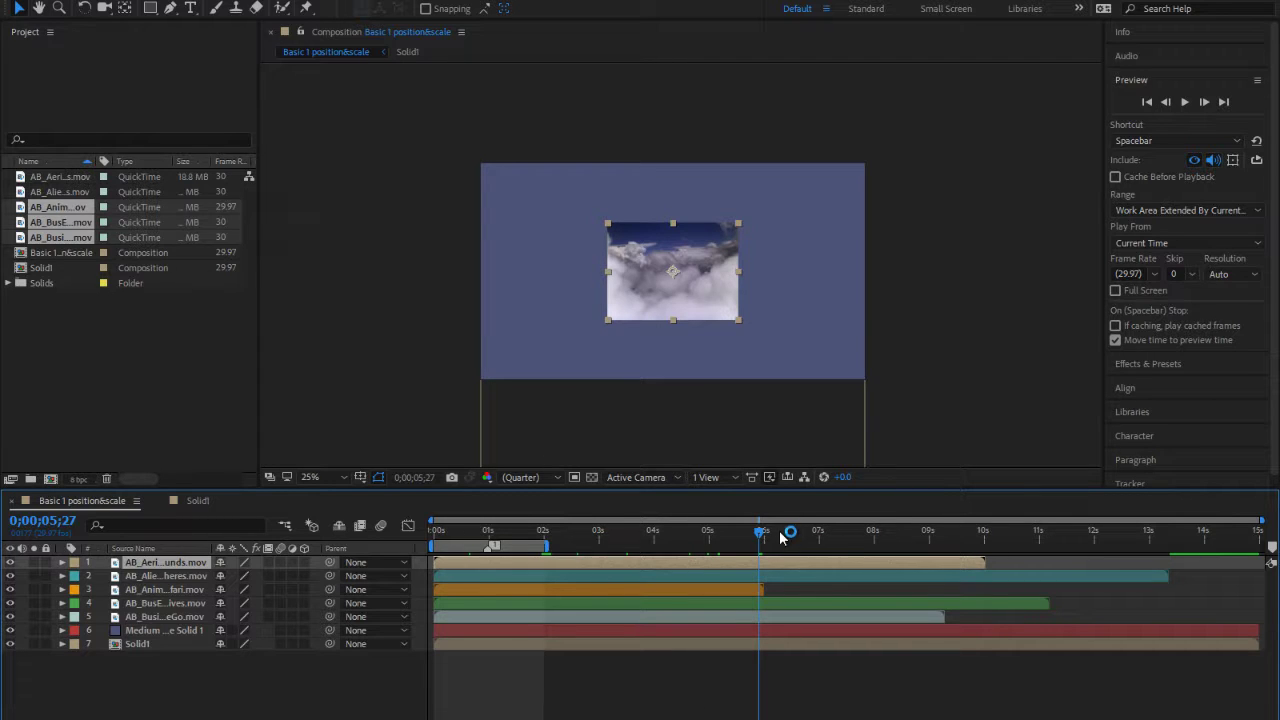
{"action": "left_click_drag", "start_coordinate": [762, 531], "coordinate": [546, 558]}
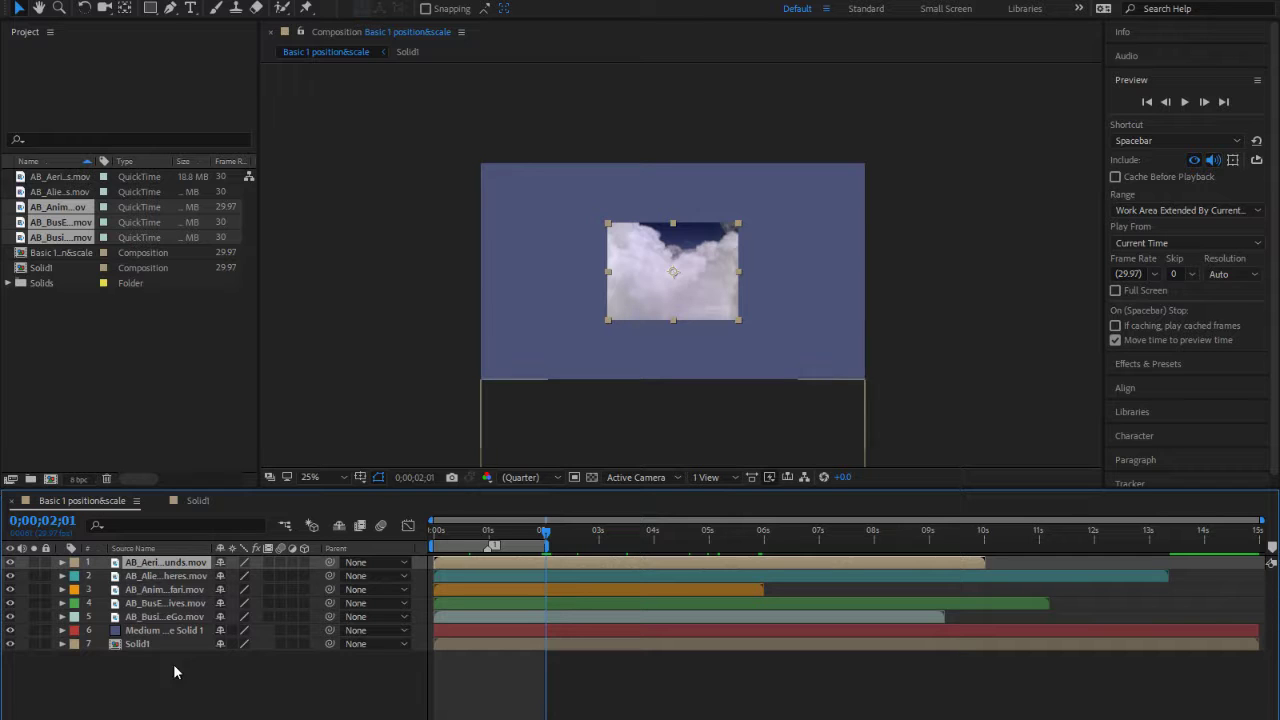
Step: Select all five AB_ video layers and move them together above the composition frame, out of the visible area
{"action": "left_click", "coordinate": [160, 617]}
{"action": "left_click", "coordinate": [160, 603]}
{"action": "left_click", "coordinate": [163, 589]}
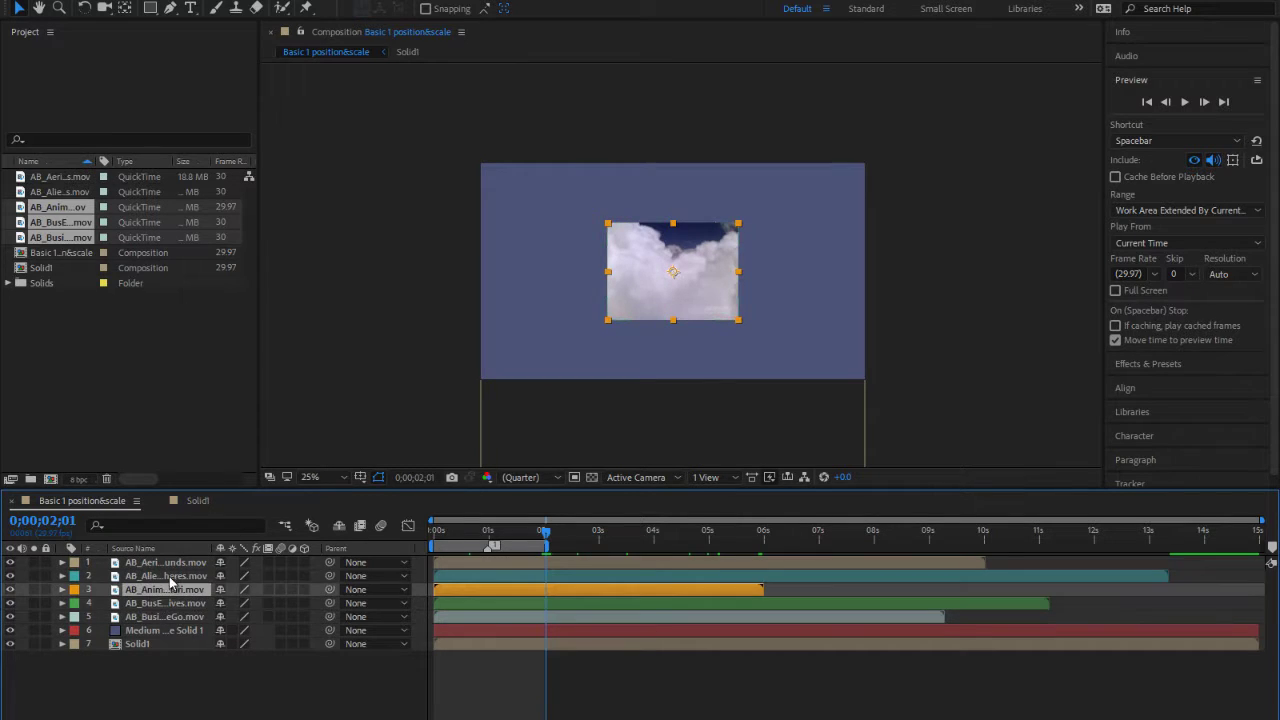
{"action": "left_click", "coordinate": [166, 575]}
{"action": "left_click", "coordinate": [168, 562]}
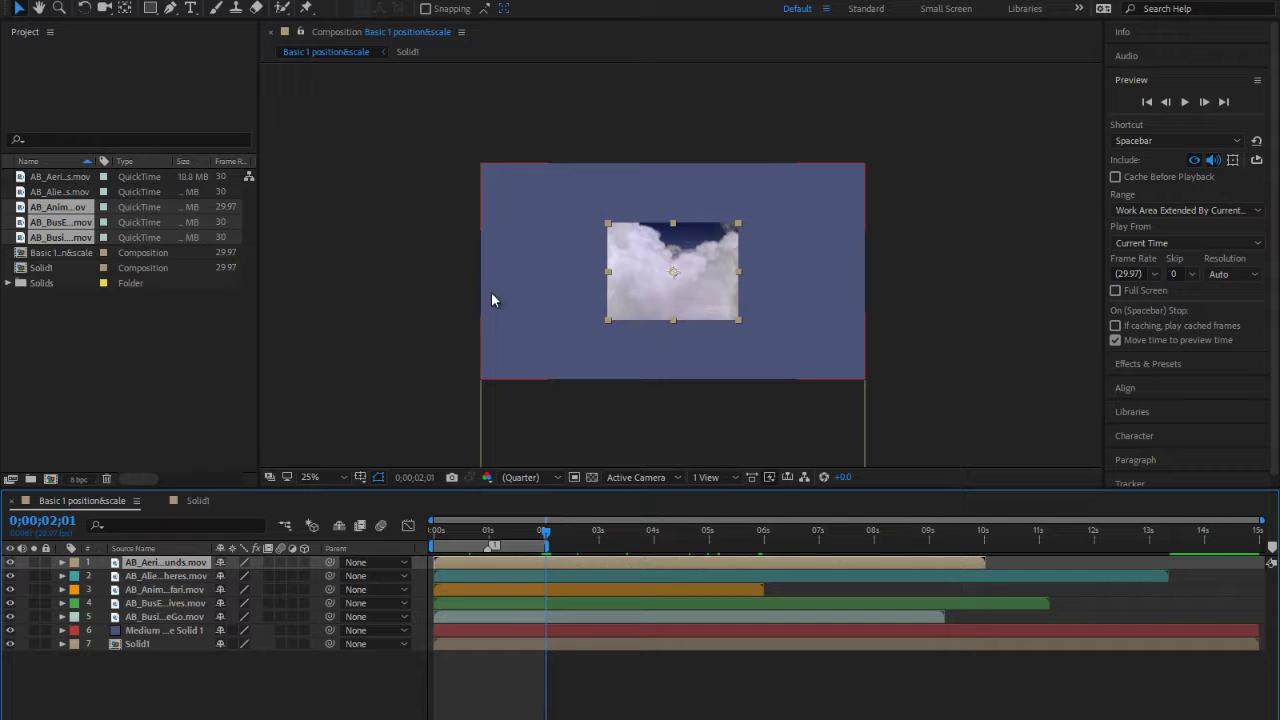
{"action": "left_click", "coordinate": [659, 279]}
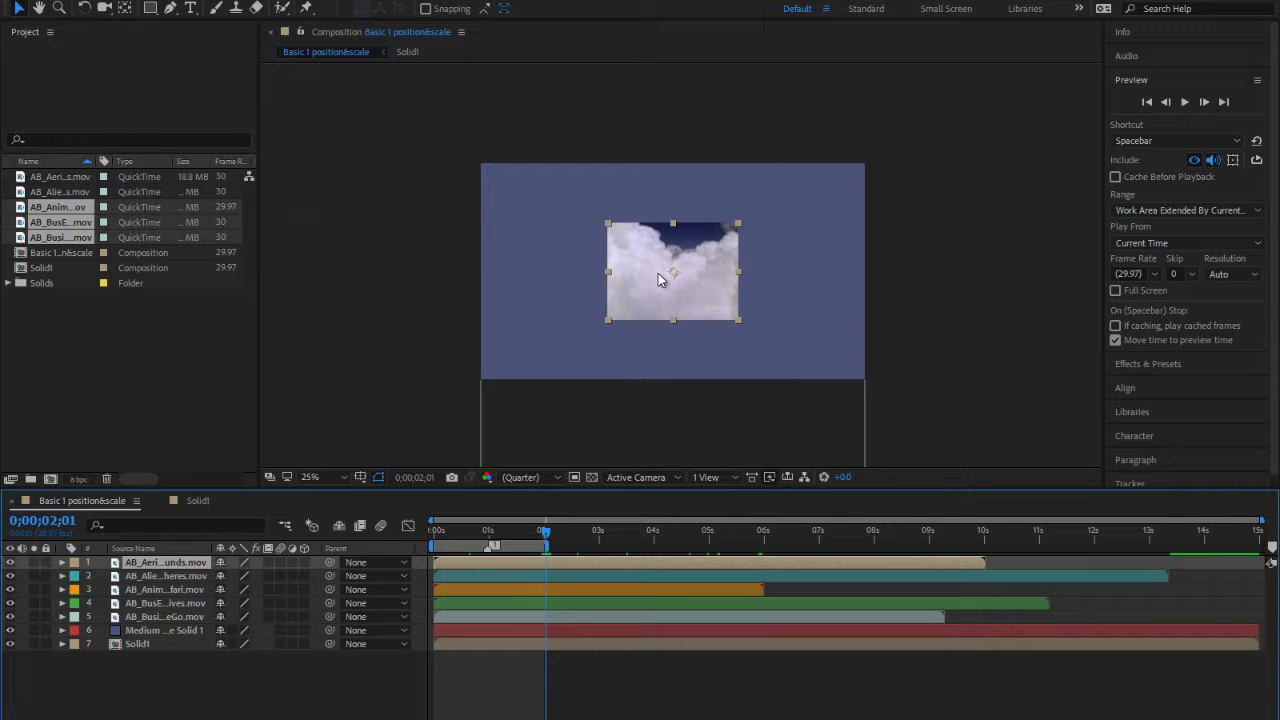
{"action": "left_click", "coordinate": [604, 273]}
{"action": "left_click", "coordinate": [174, 615], "text": "shift"}
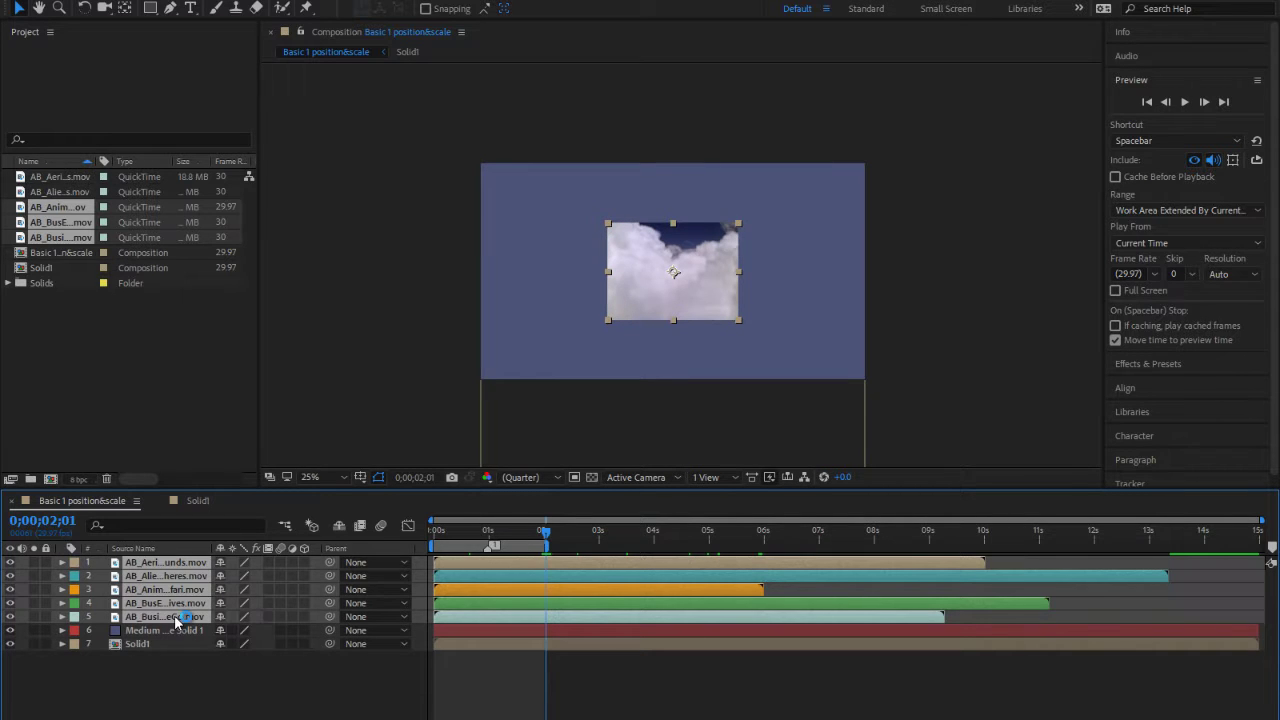
{"action": "left_click_drag", "start_coordinate": [660, 312], "coordinate": [669, 130]}
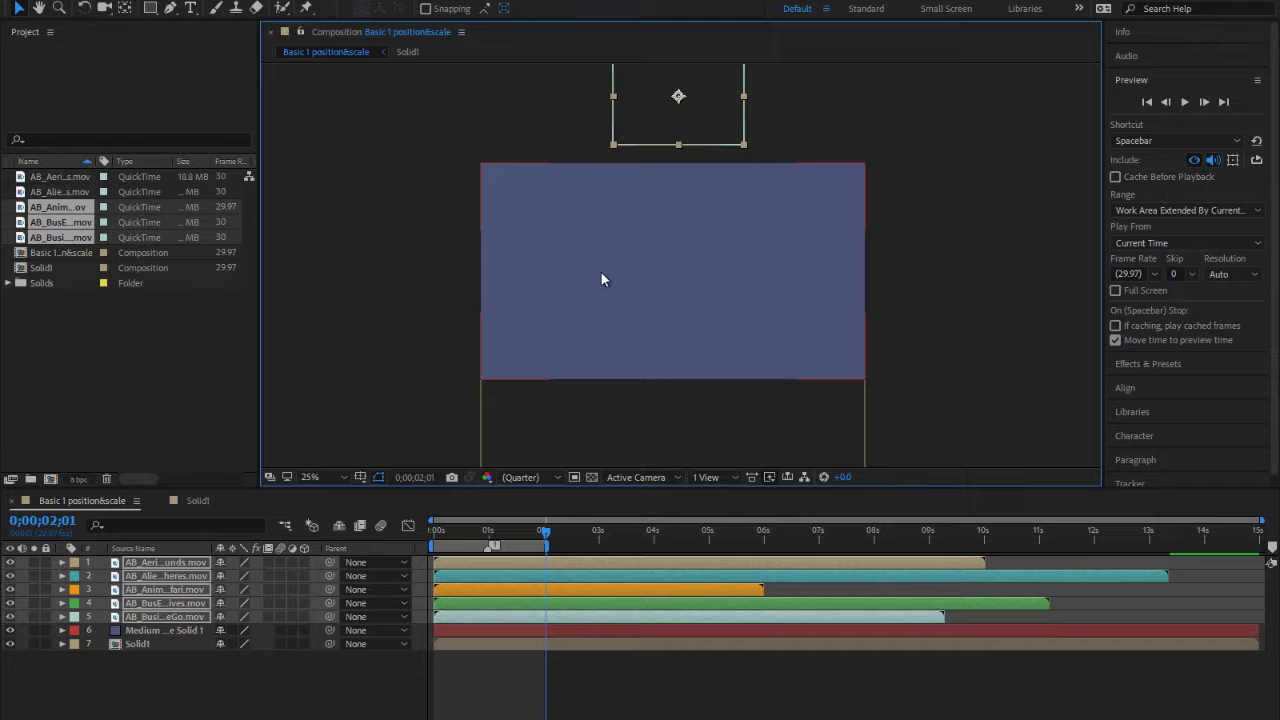
Step: Show the rulers and place a vertical guide near the middle of the composition
{"action": "left_click", "coordinate": [262, 0]}
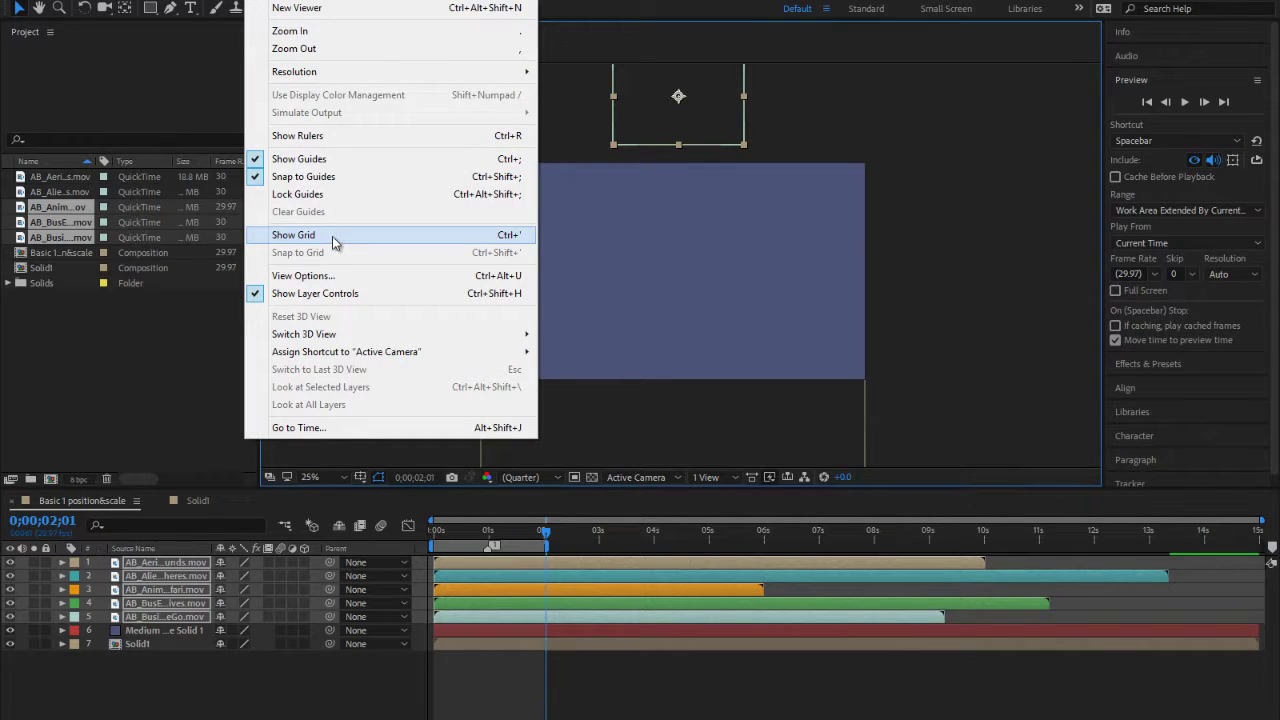
{"action": "left_click", "coordinate": [318, 137]}
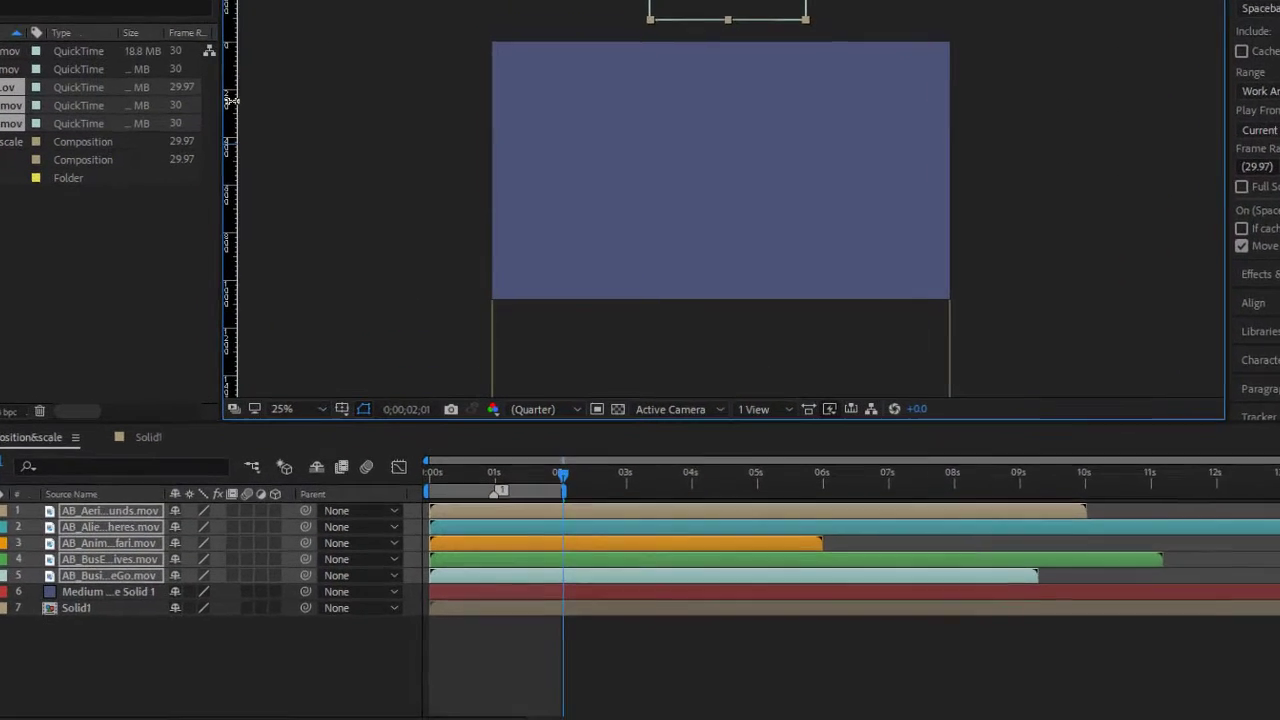
{"action": "left_click_drag", "start_coordinate": [231, 101], "coordinate": [742, 96]}
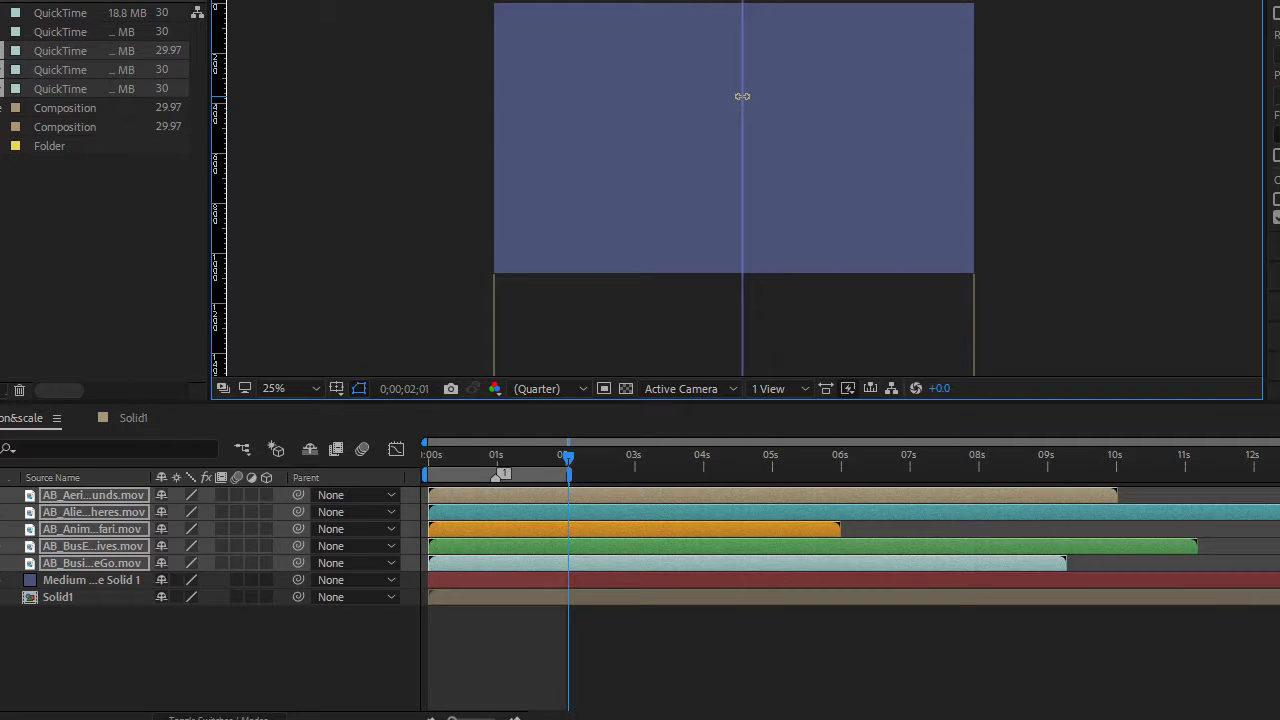
{"action": "left_click_drag", "start_coordinate": [742, 96], "coordinate": [735, 97]}
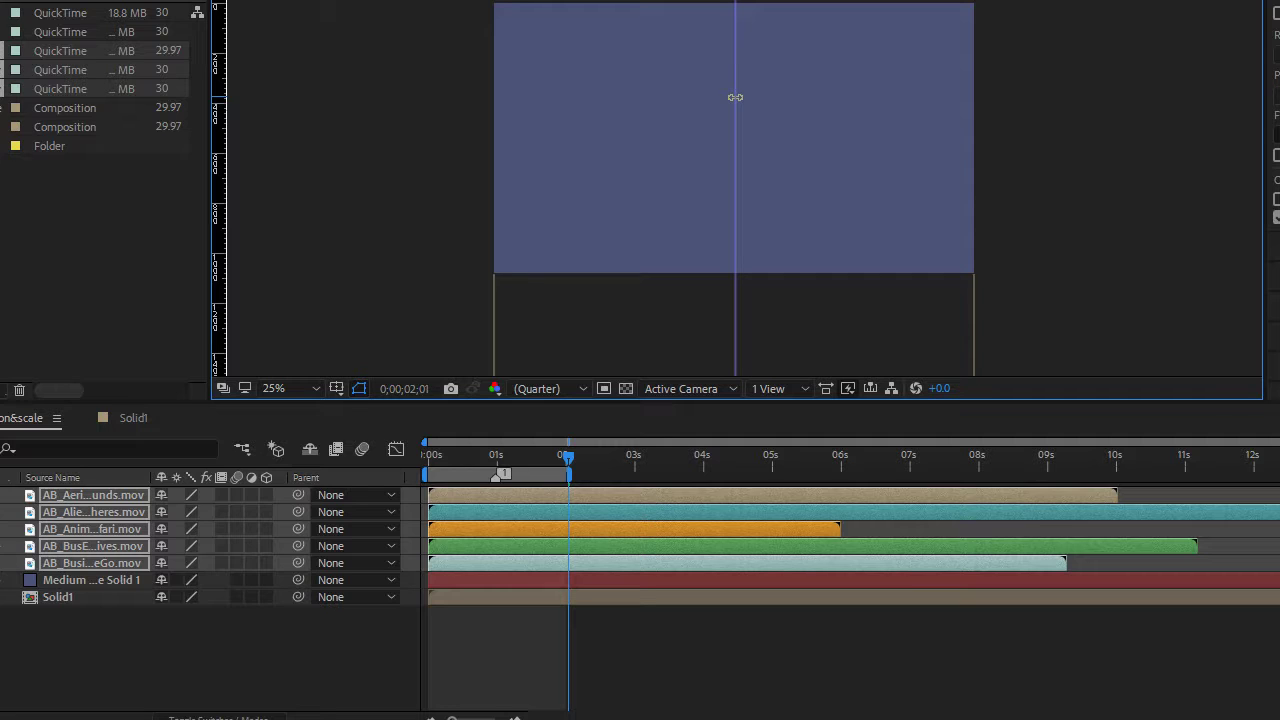
{"action": "left_click_drag", "start_coordinate": [736, 97], "coordinate": [740, 97]}
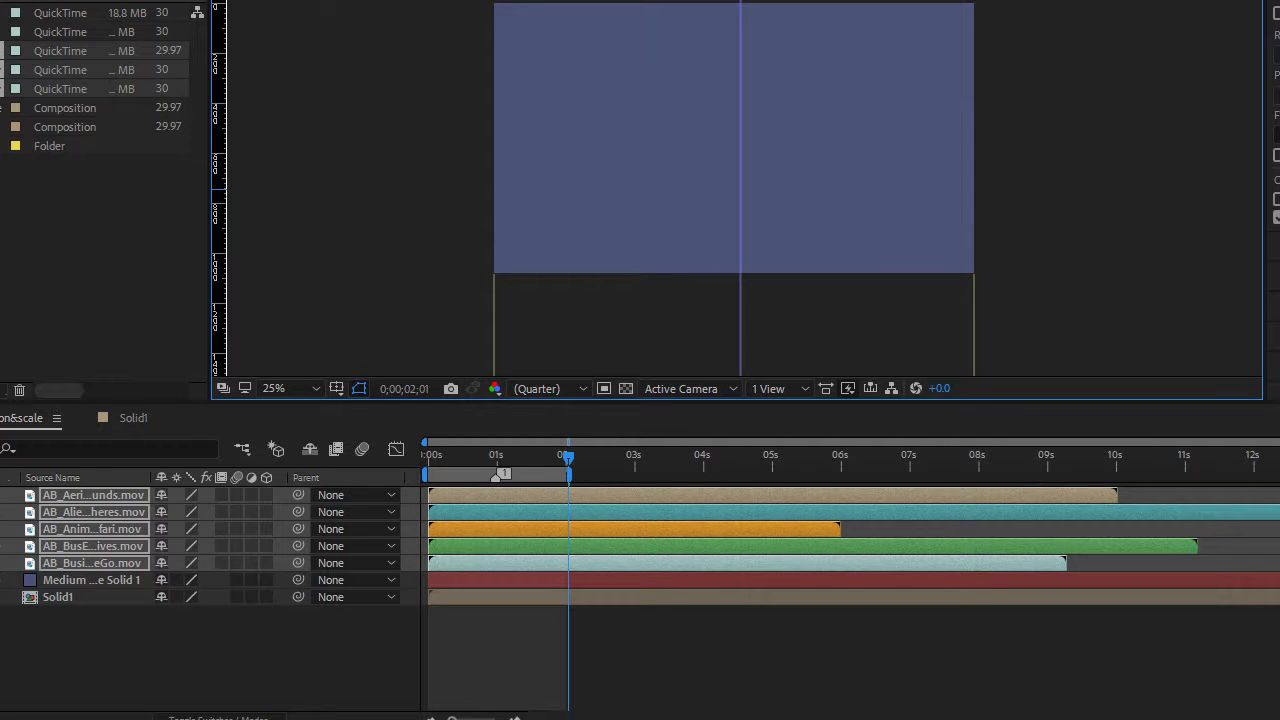
Step: Align the vertical guide with the solid layer's anchor point and add a horizontal guide through the same center point
{"action": "left_click", "coordinate": [64, 581]}
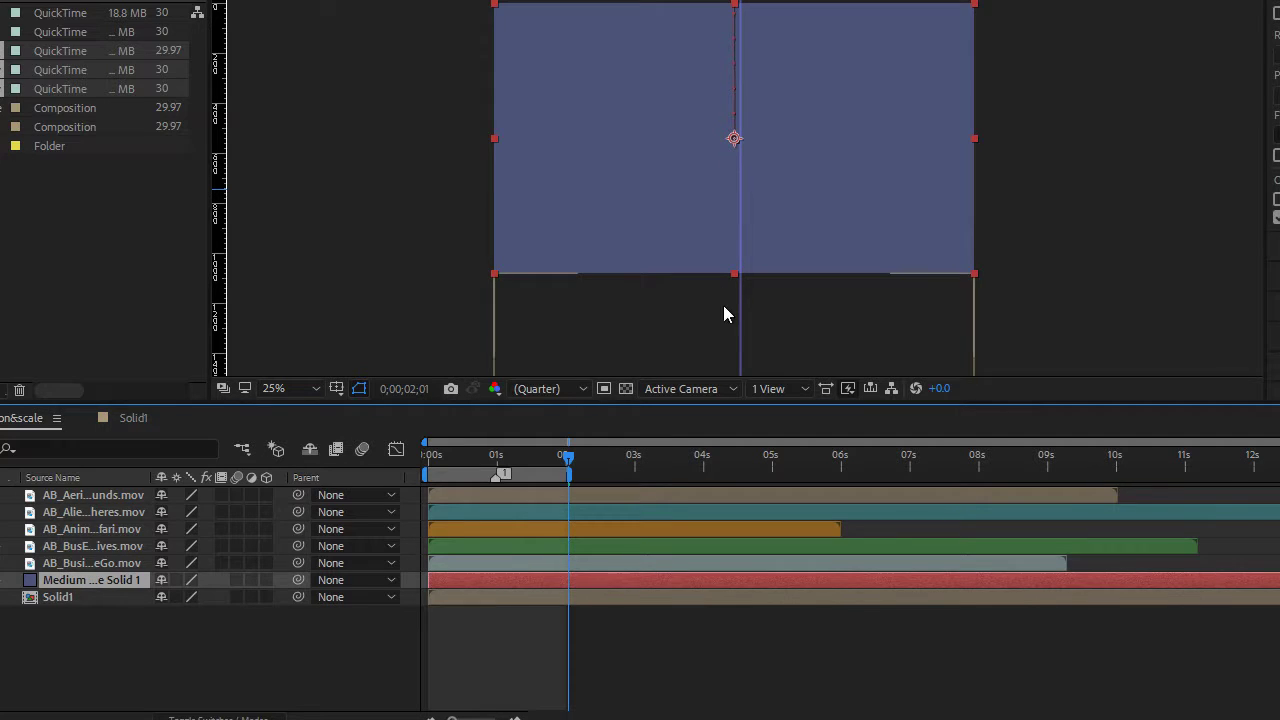
{"action": "left_click_drag", "start_coordinate": [737, 301], "coordinate": [734, 304]}
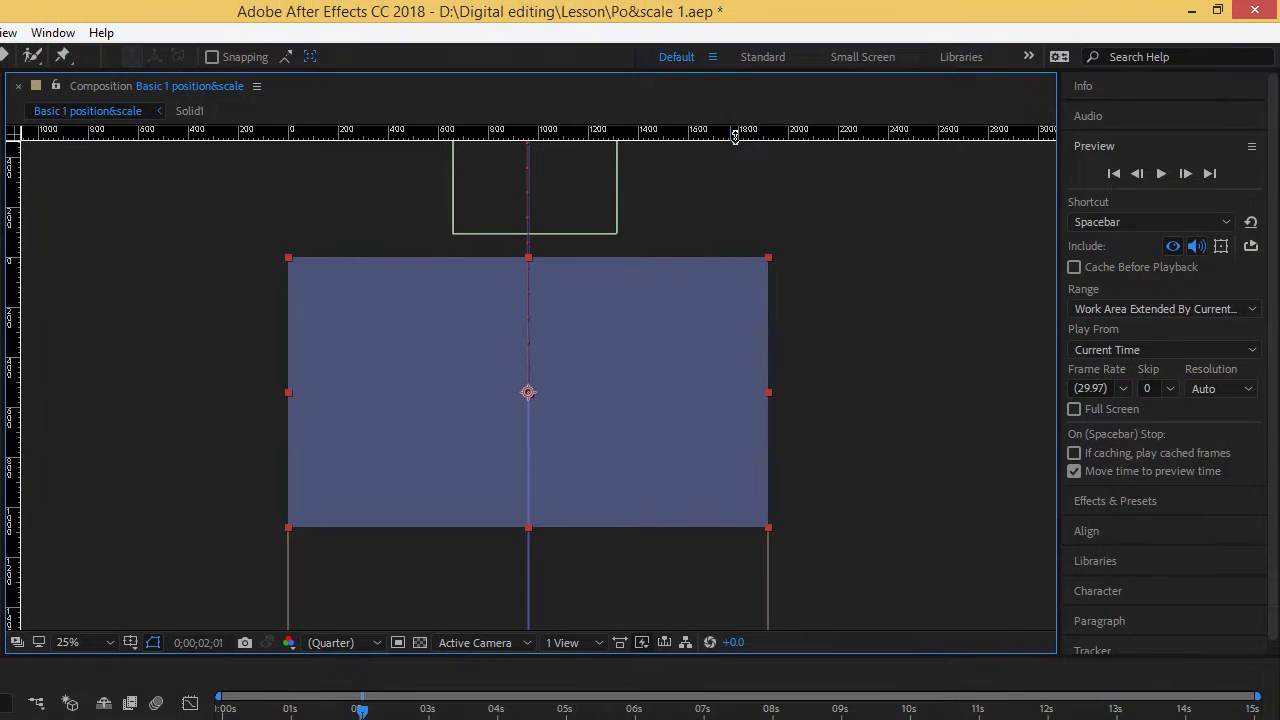
{"action": "left_click_drag", "start_coordinate": [733, 130], "coordinate": [733, 391]}
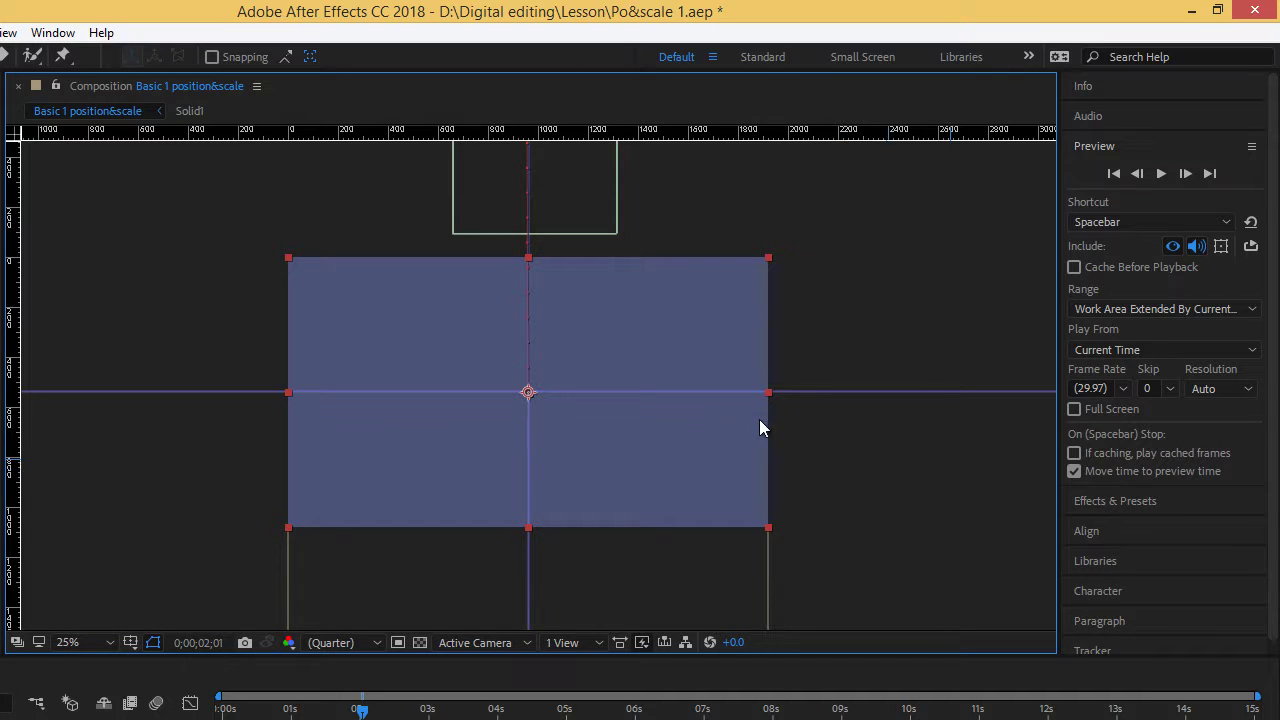
{"action": "mouse_move", "coordinate": [817, 391]}
{"action": "left_mouse_down"}
{"action": "mouse_move", "coordinate": [855, 152]}
{"action": "mouse_move", "coordinate": [818, 393]}
{"action": "left_mouse_up"}
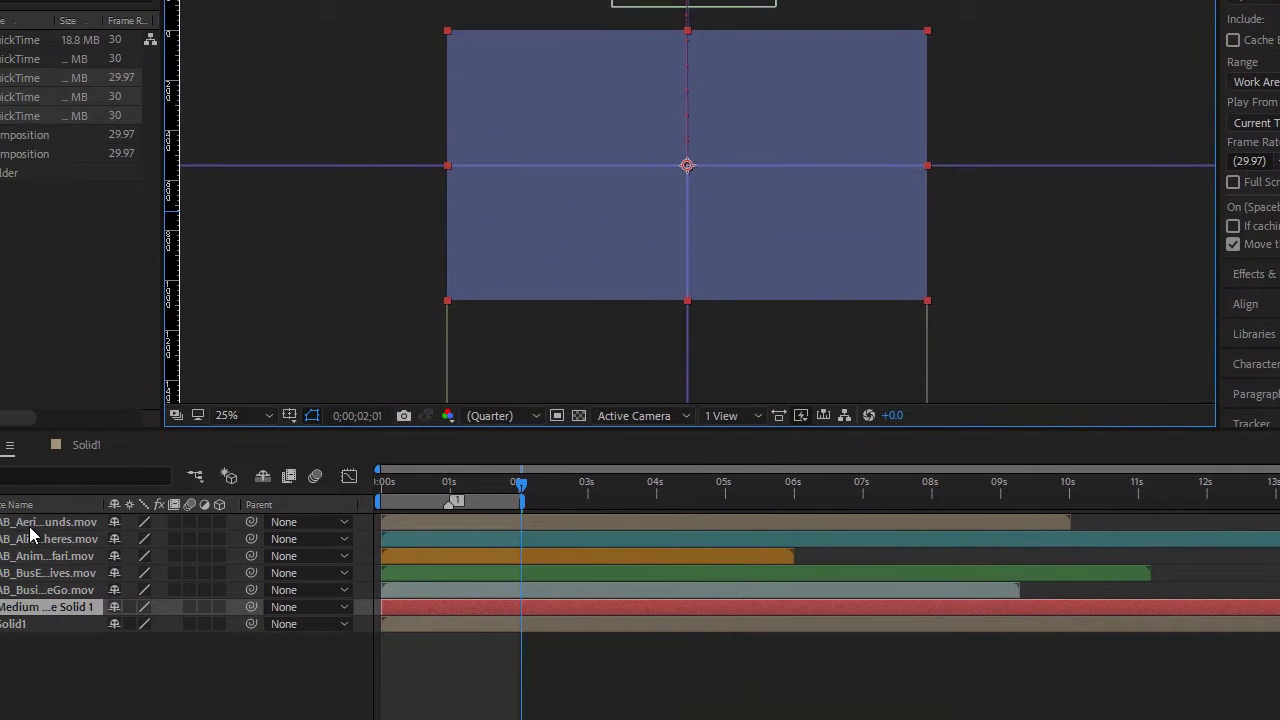
Step: Reveal the Transform properties of the AB_Aeri...unds.mov layer and start Position keyframing at 0;00;02;01
{"action": "left_click", "coordinate": [66, 480]}
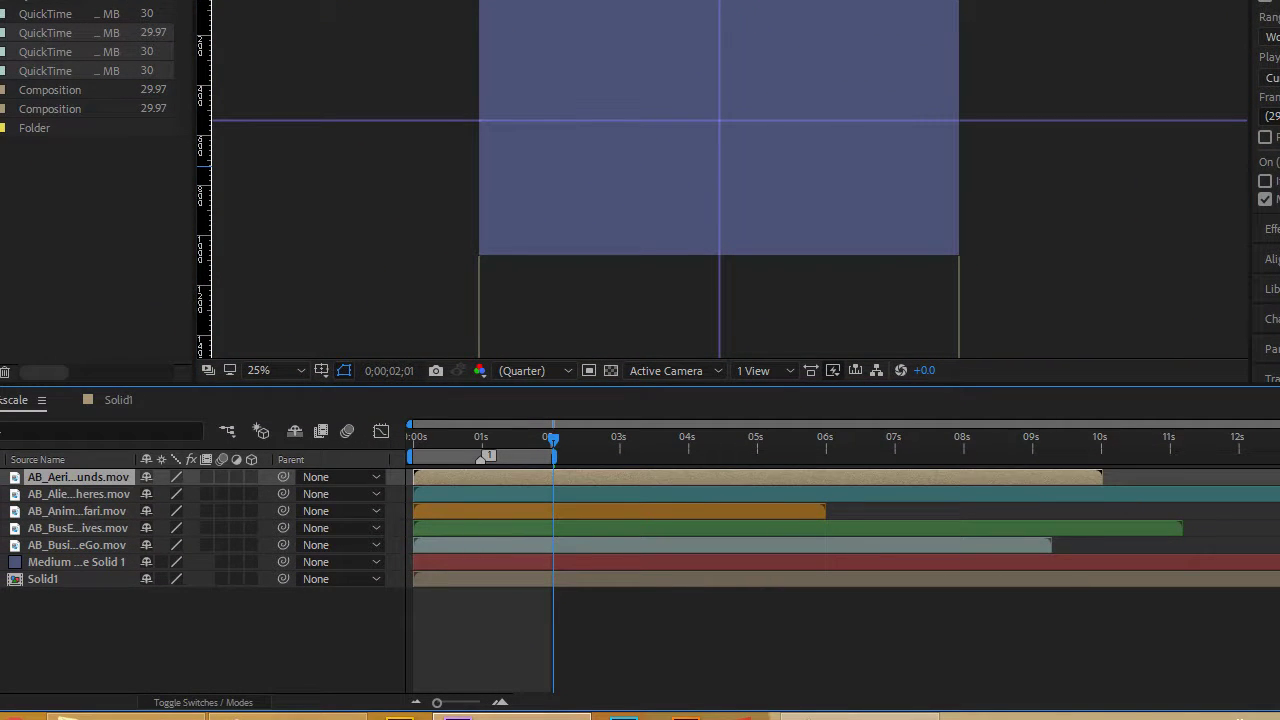
{"action": "key", "text": "ctrl+Right"}
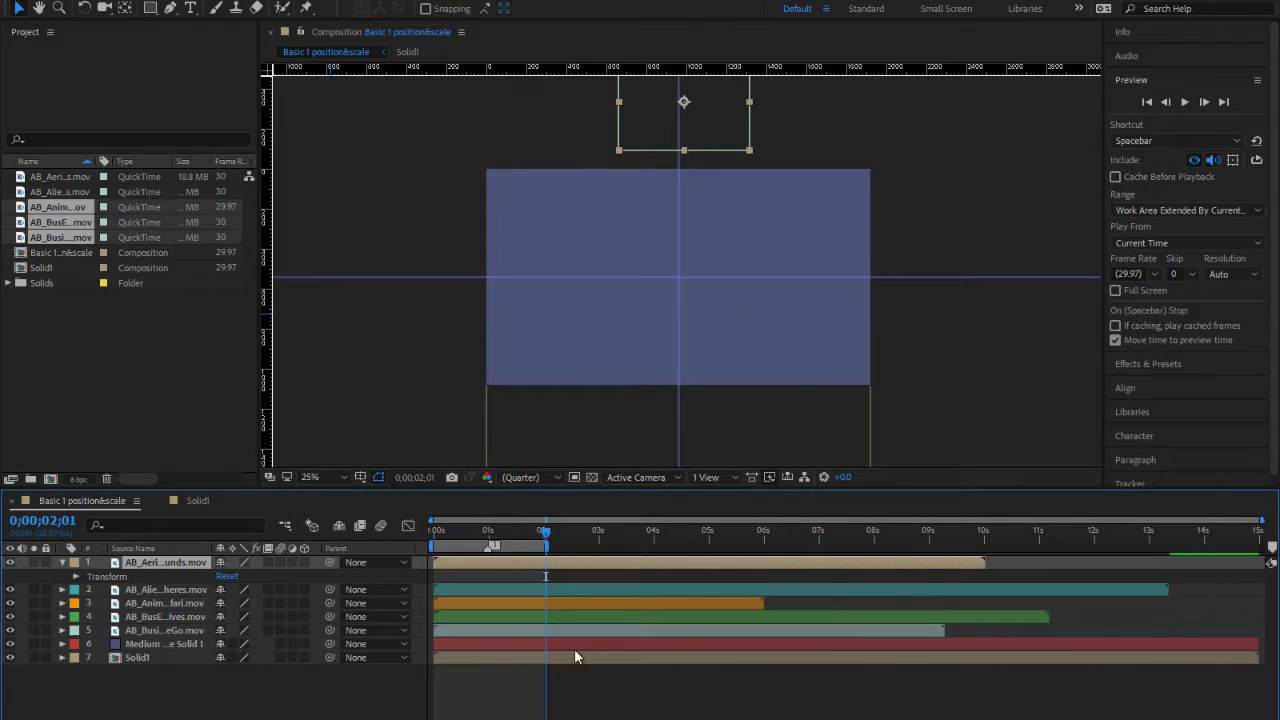
{"action": "left_click", "coordinate": [76, 578]}
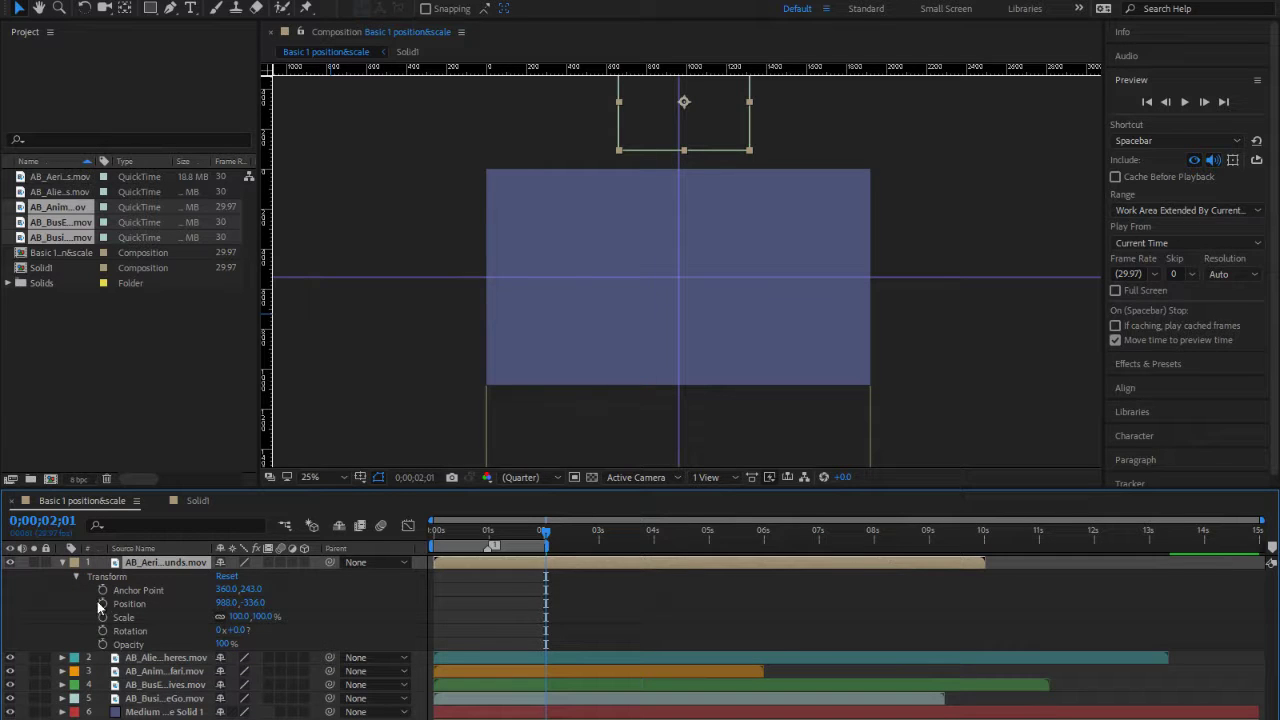
{"action": "left_click", "coordinate": [102, 605]}
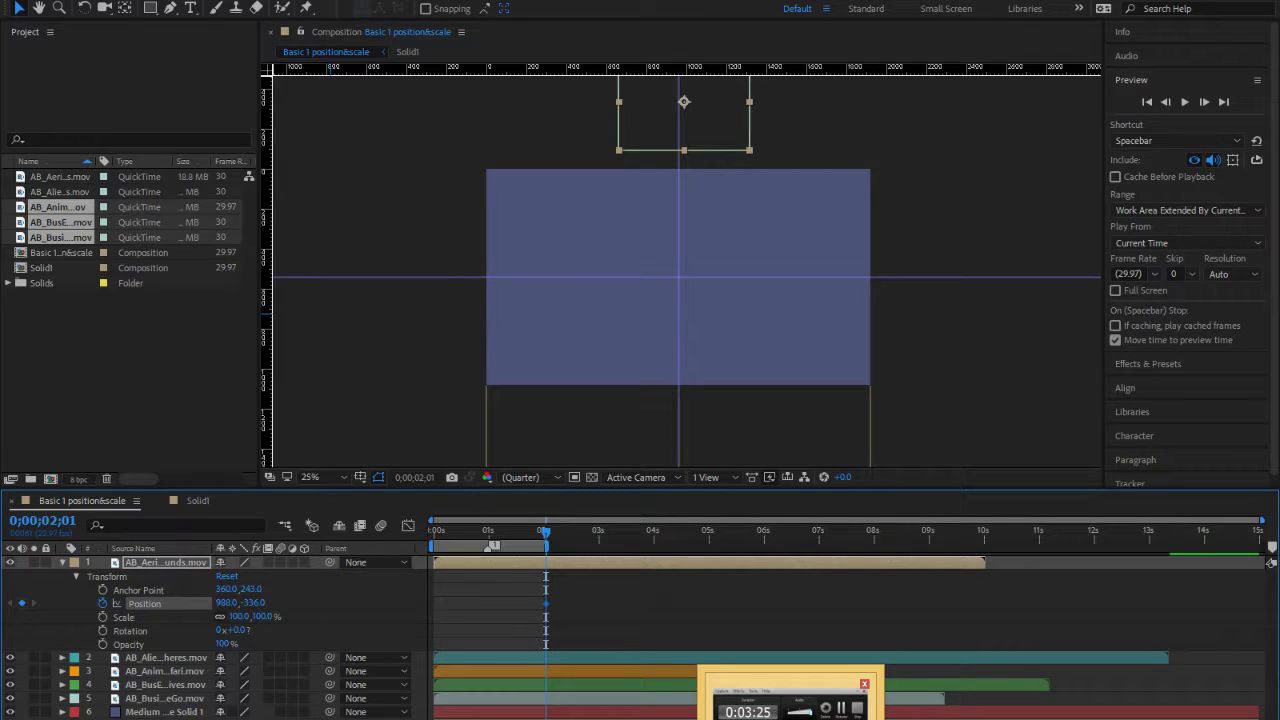
Step: Create a Position keyframe at 0;00;02;07 by moving the clouds clip down into the frame, to about 960, 297
{"action": "key", "text": "Page_Down"}
{"action": "key", "text": "Page_Down"}
{"action": "key", "text": "Page_Down"}
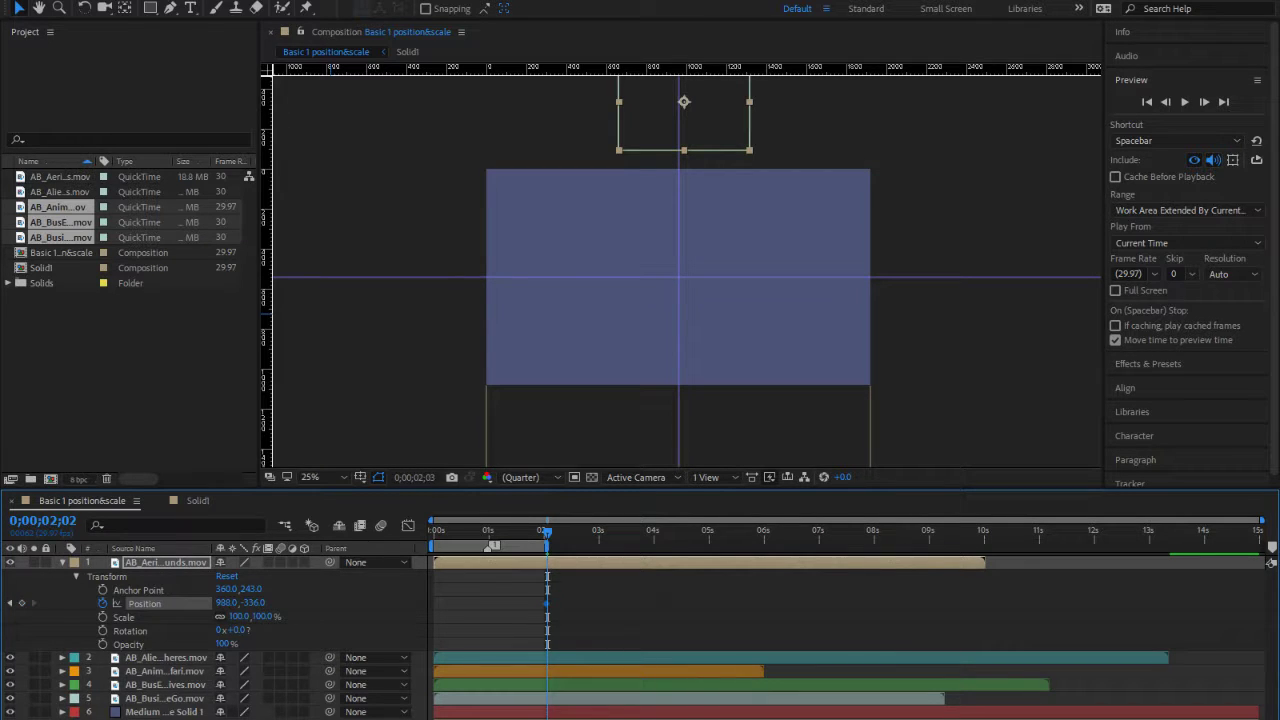
{"action": "key", "text": "Page_Down"}
{"action": "key", "text": "Page_Down"}
{"action": "key", "text": "Page_Down"}
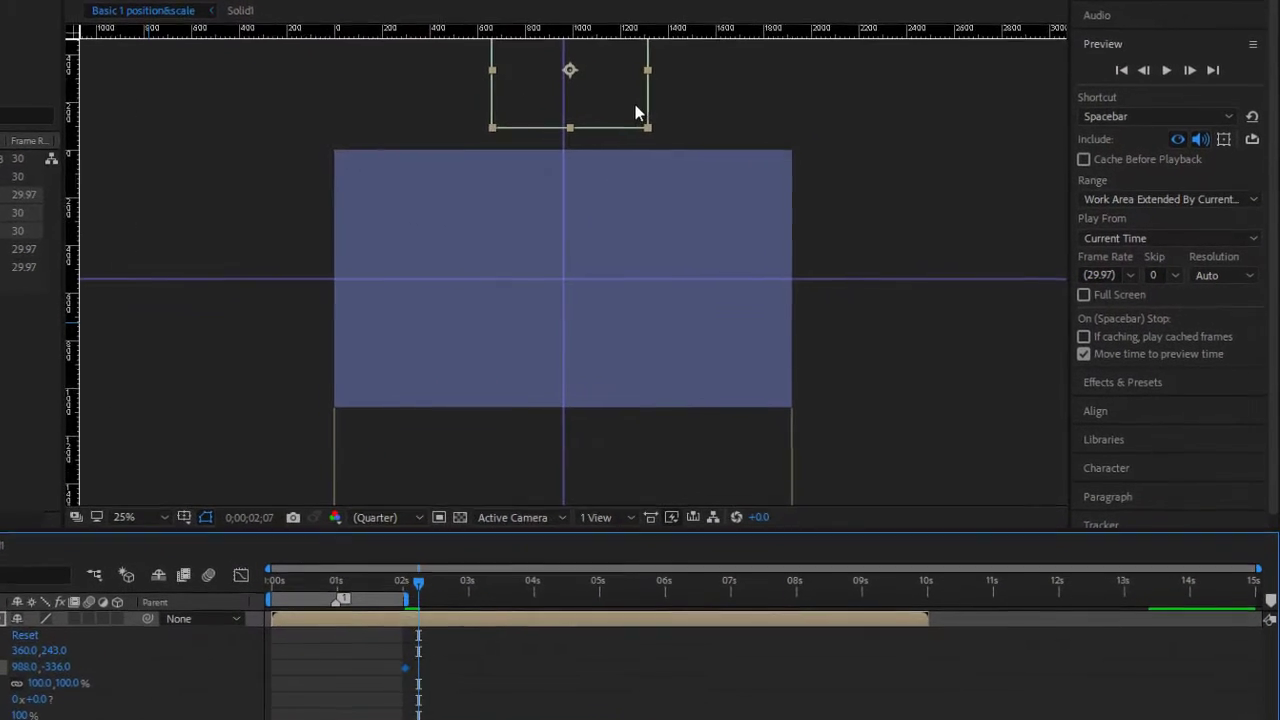
{"action": "left_click_drag", "start_coordinate": [694, 130], "coordinate": [699, 212]}
{"action": "left_click_drag", "start_coordinate": [599, 200], "coordinate": [594, 259]}
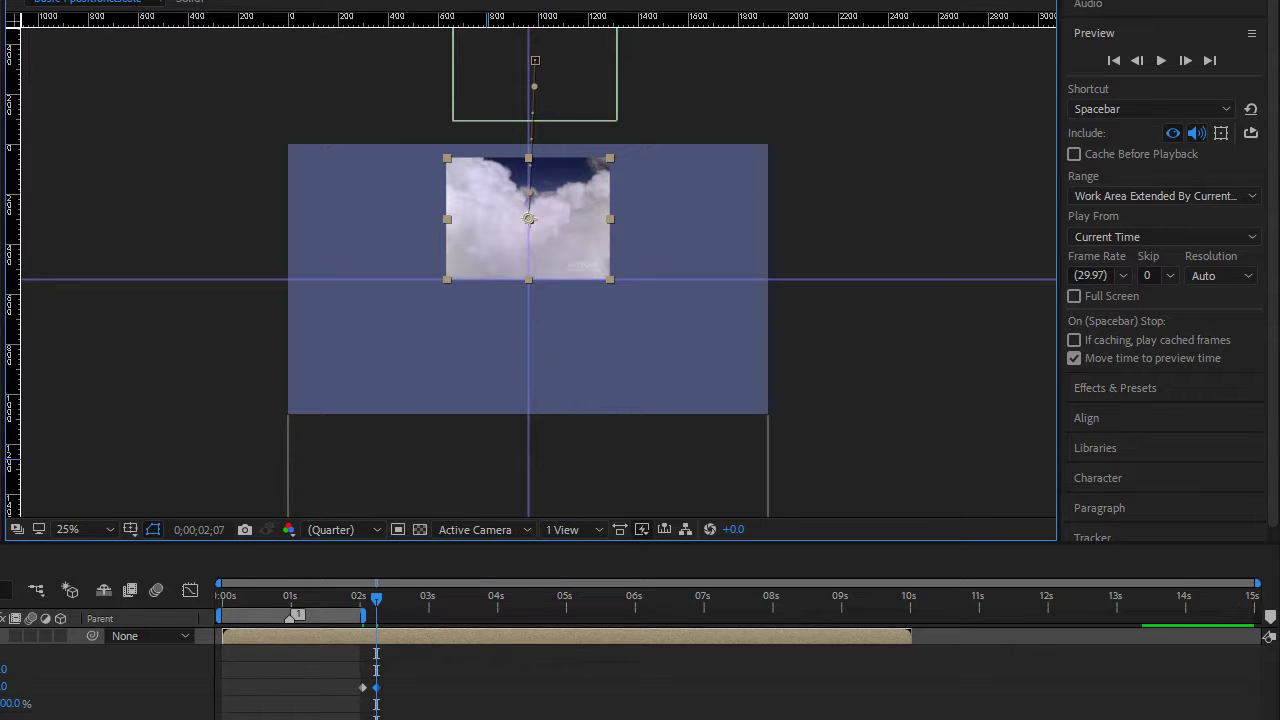
Step: Set the first Position keyframe at 0;00;02;01 to 962, -337 and preview the drop-in motion
{"action": "key", "text": "j"}
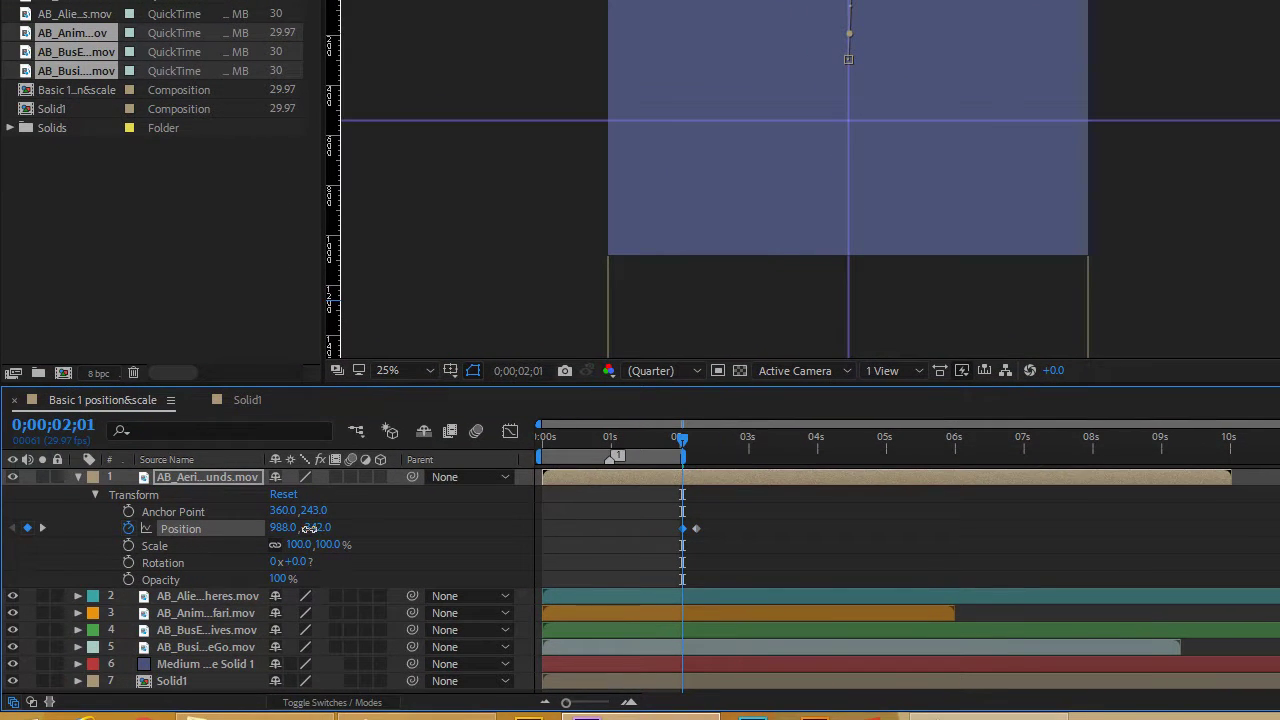
{"action": "left_click_drag", "start_coordinate": [310, 528], "coordinate": [264, 539]}
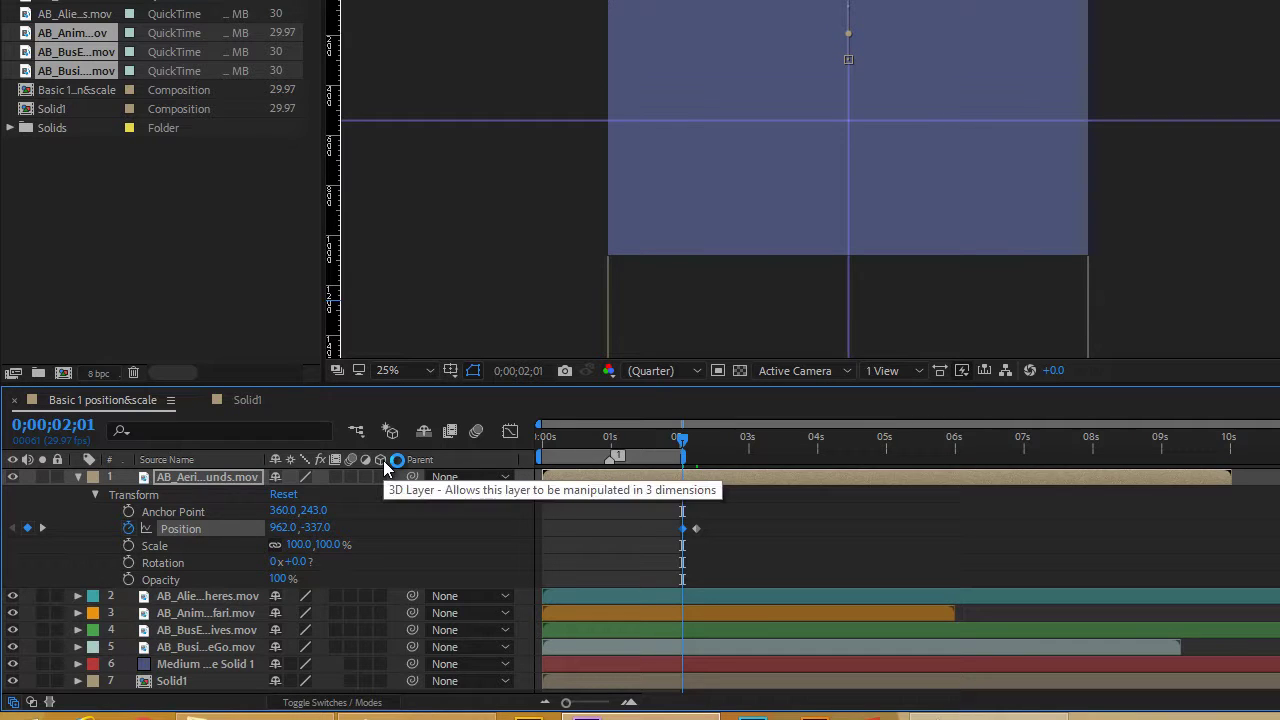
{"action": "key", "text": "space"}
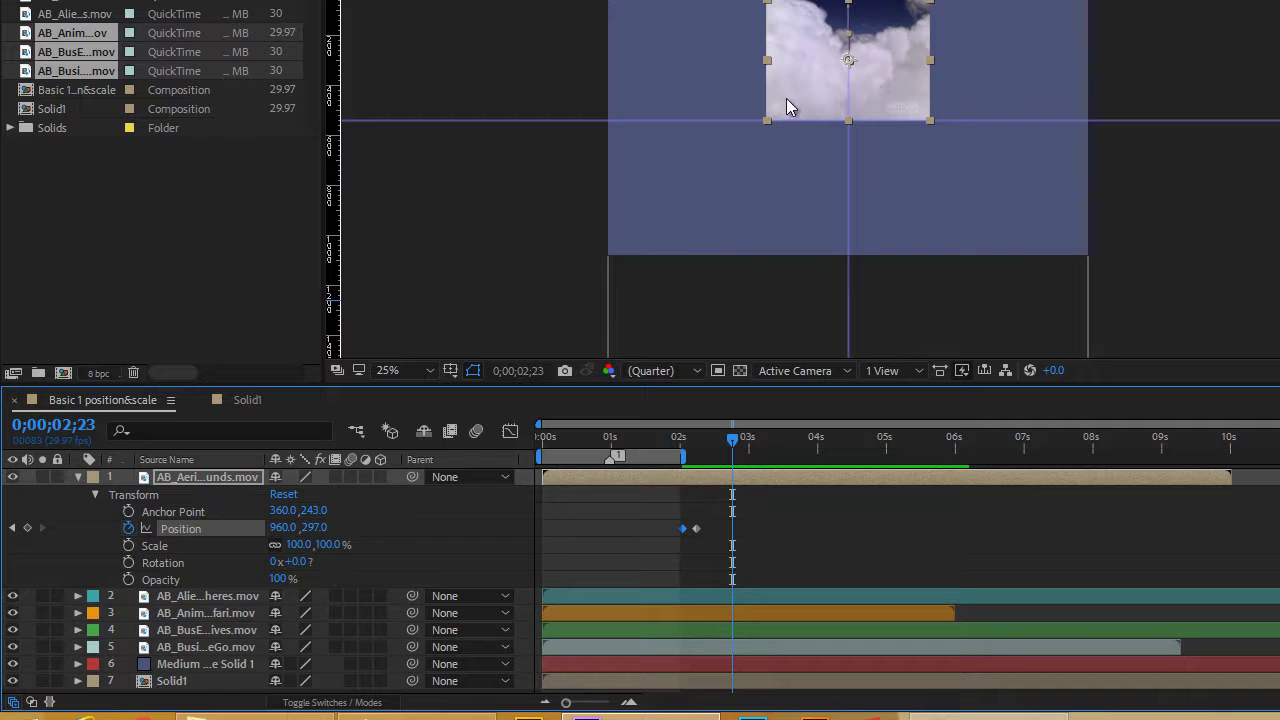
Step: Set the Y position of the 0;00;02;07 keyframe to 537 and check the motion between both keyframes
{"action": "left_click", "coordinate": [13, 528]}
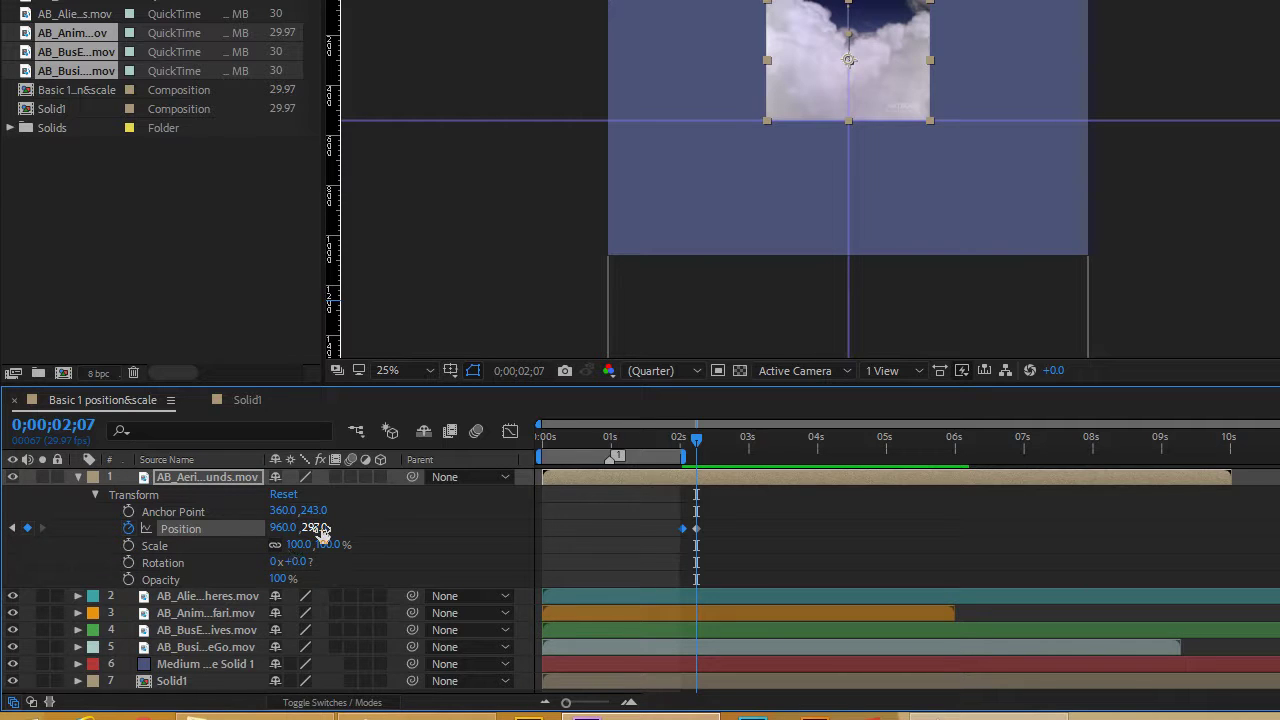
{"action": "left_click_drag", "start_coordinate": [312, 530], "coordinate": [549, 538]}
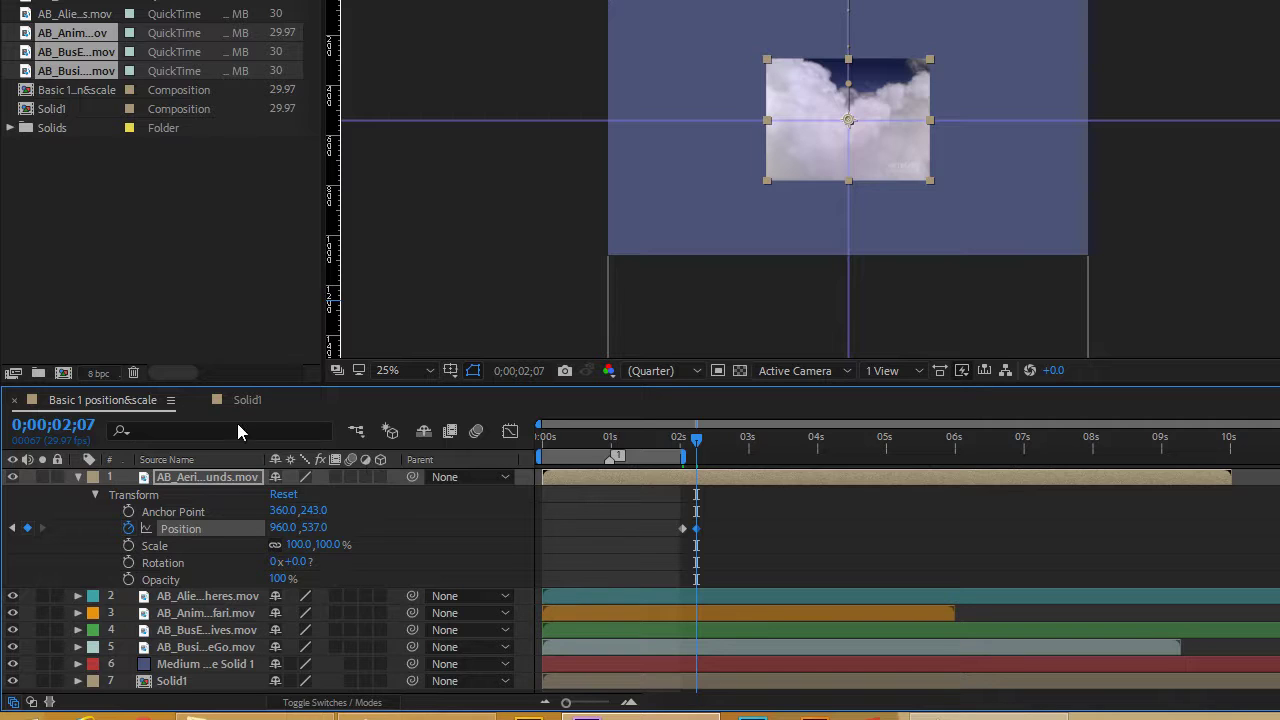
{"action": "left_click", "coordinate": [12, 528]}
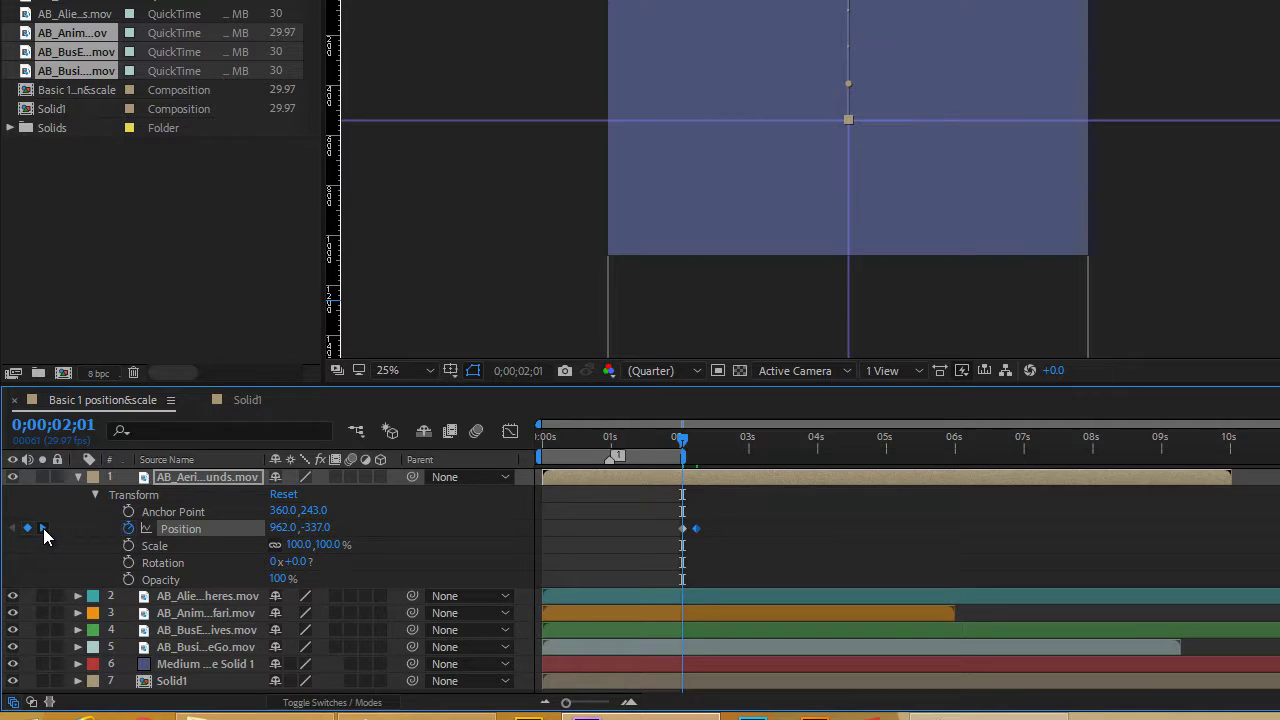
{"action": "left_click", "coordinate": [43, 529]}
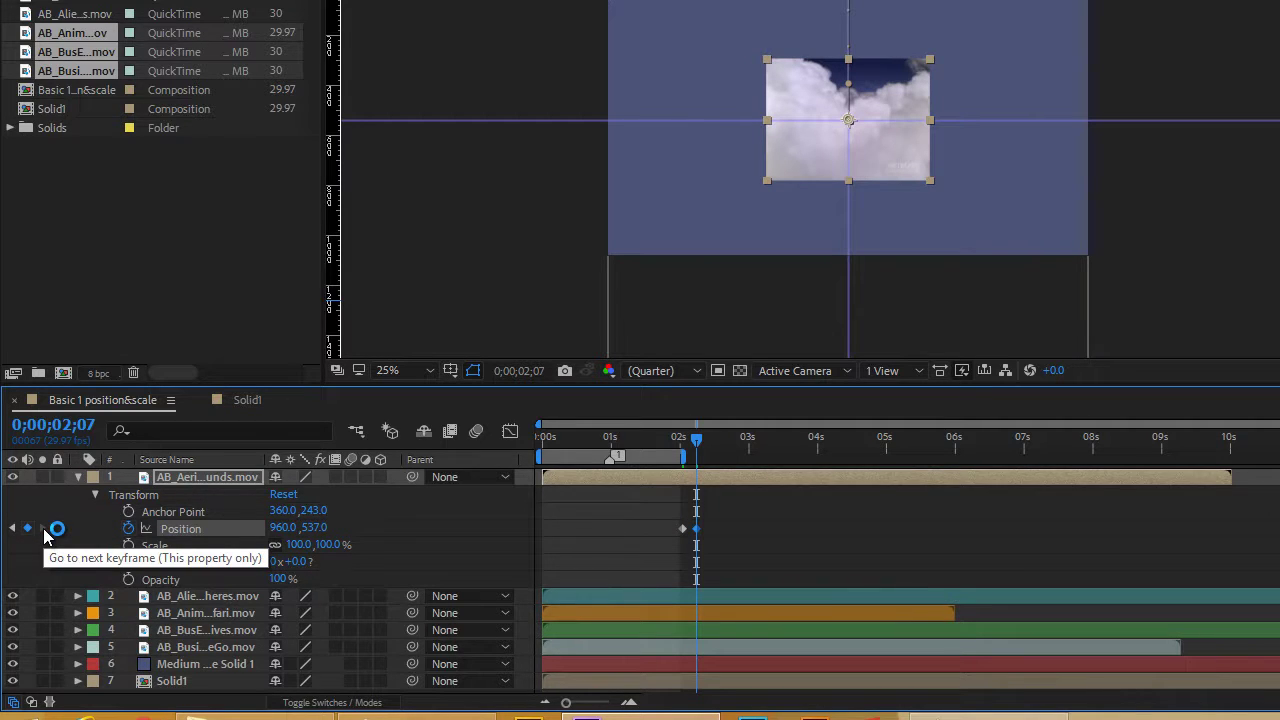
Step: Add a third Position keyframe at 0;00;02;10 that raises the clouds clip to 960, 439
{"action": "key", "text": "Page_Down"}
{"action": "key", "text": "Page_Down"}
{"action": "key", "text": "Page_Down"}
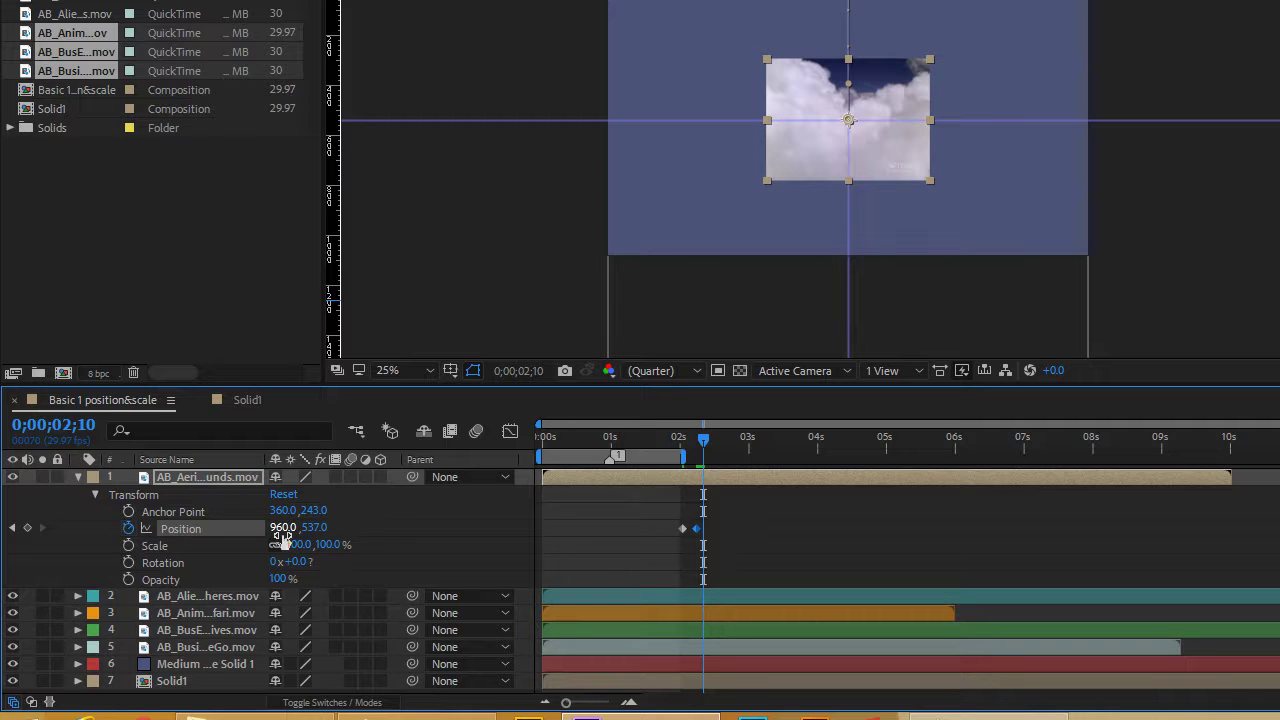
{"action": "left_click_drag", "start_coordinate": [275, 532], "coordinate": [270, 538]}
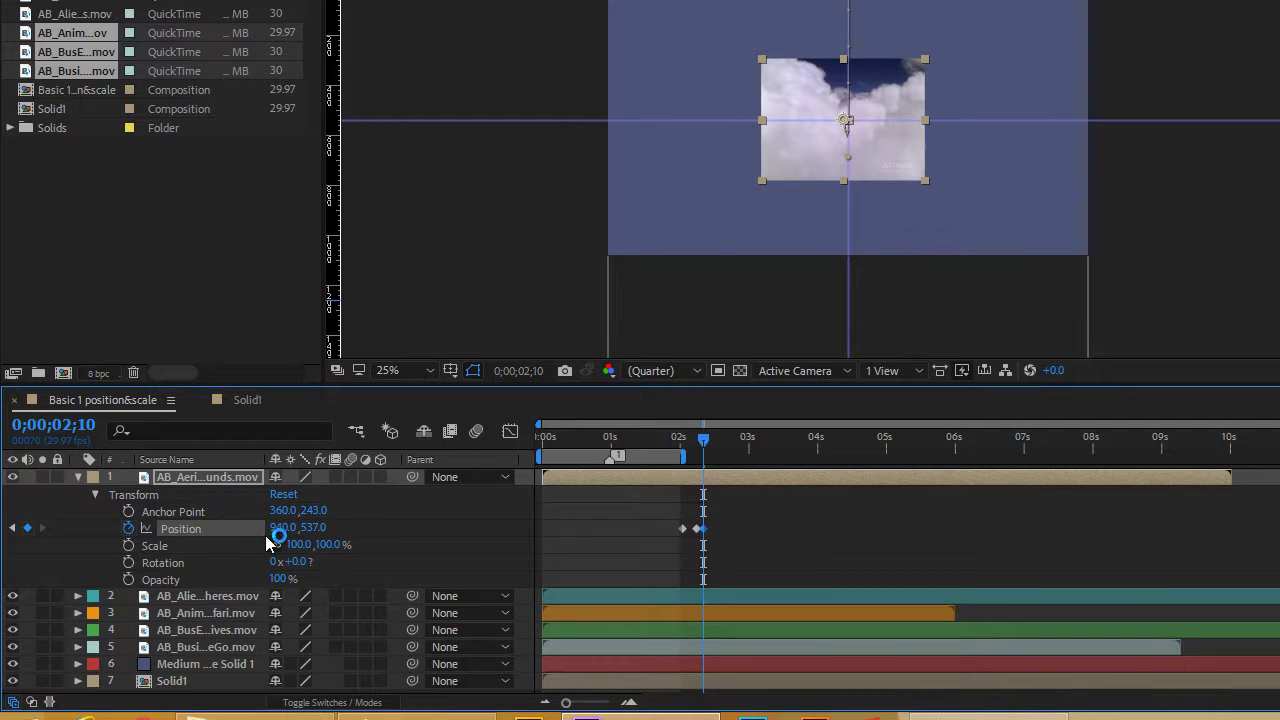
{"action": "key", "text": "ctrl+z"}
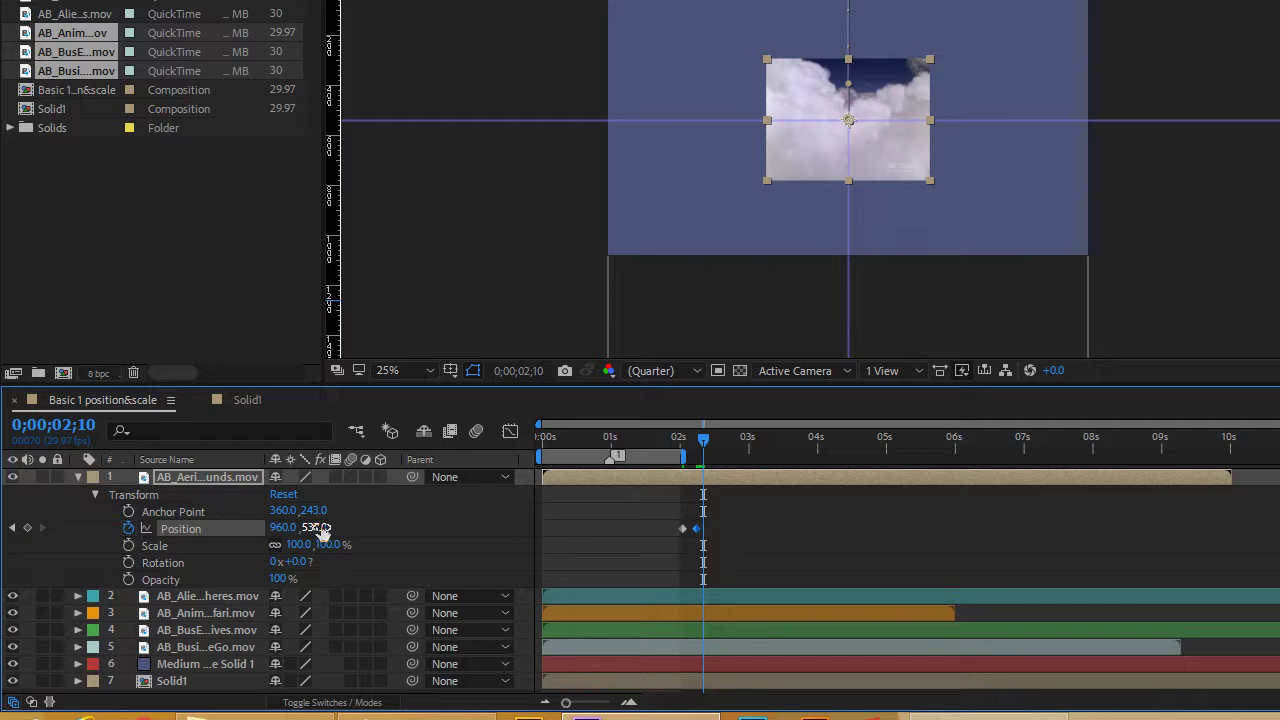
{"action": "left_click_drag", "start_coordinate": [322, 532], "coordinate": [180, 559]}
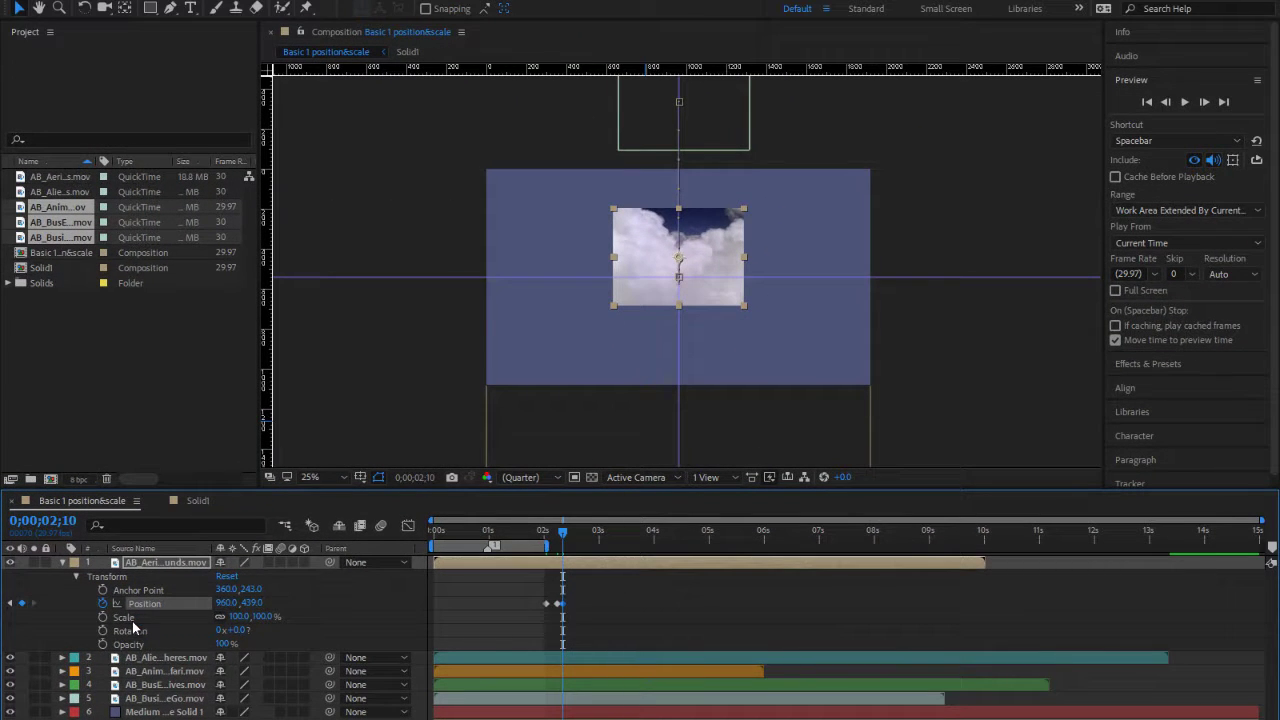
Step: Add a fourth Position keyframe at 0;00;02;12 that lowers the clouds clip to 960, 533, and play the bounce from the start
{"action": "left_click", "coordinate": [85, 578]}
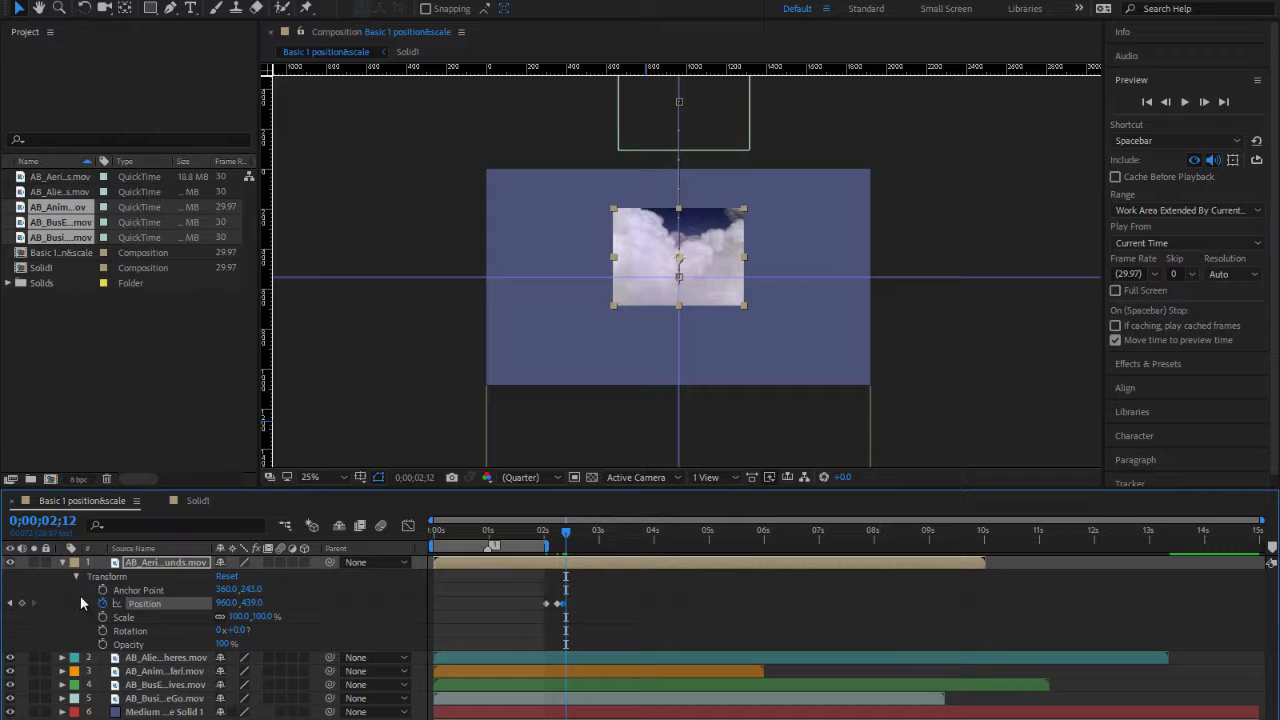
{"action": "left_click_drag", "start_coordinate": [250, 603], "coordinate": [366, 606]}
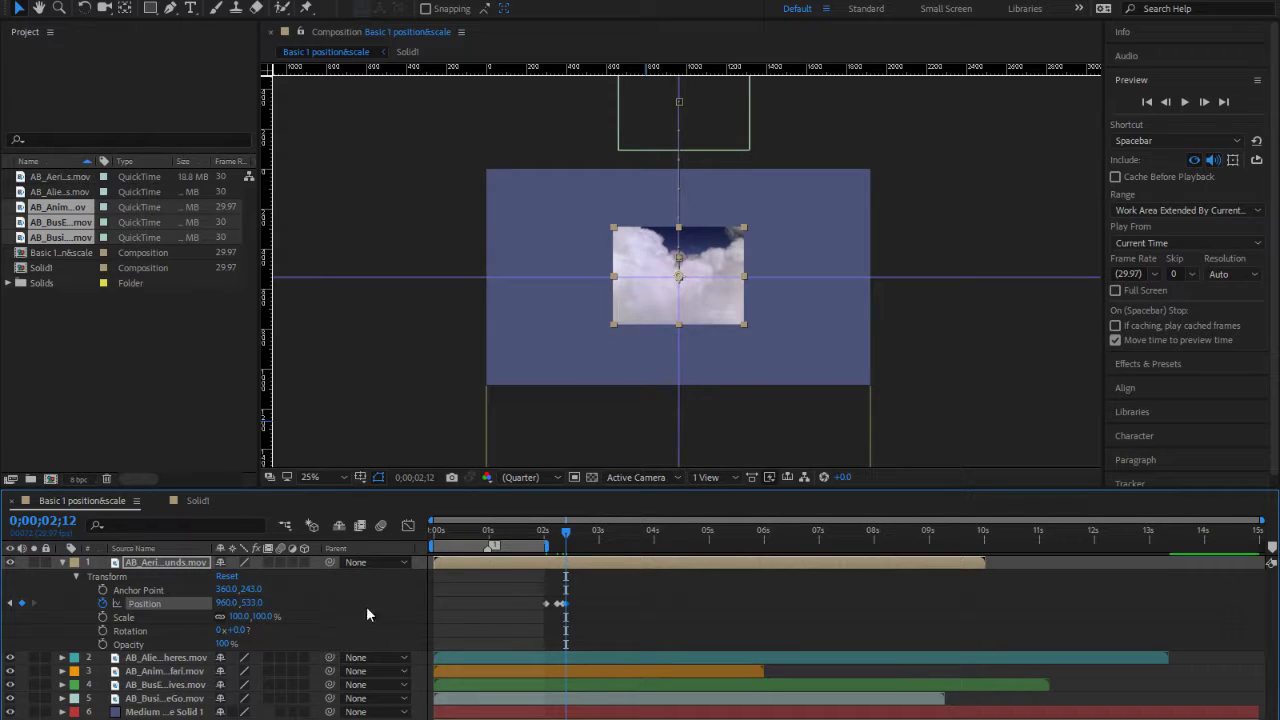
{"action": "left_click_drag", "start_coordinate": [569, 538], "coordinate": [417, 548]}
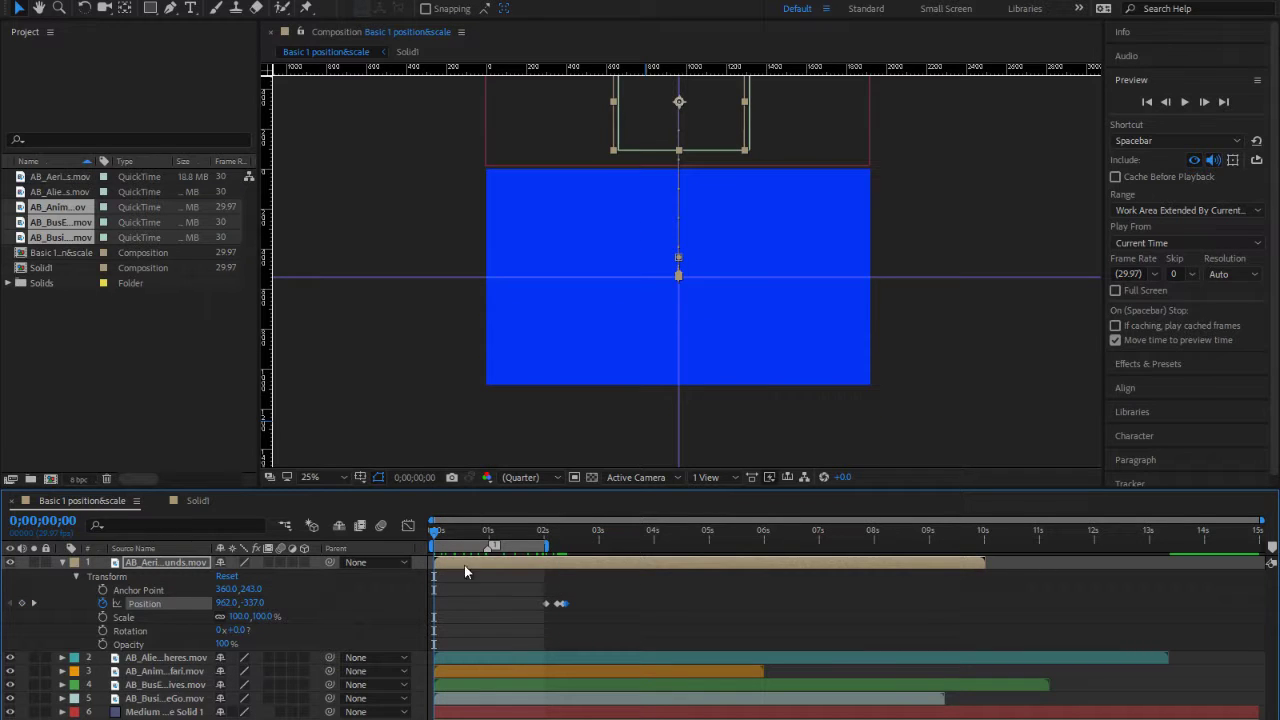
{"action": "key", "text": "space"}
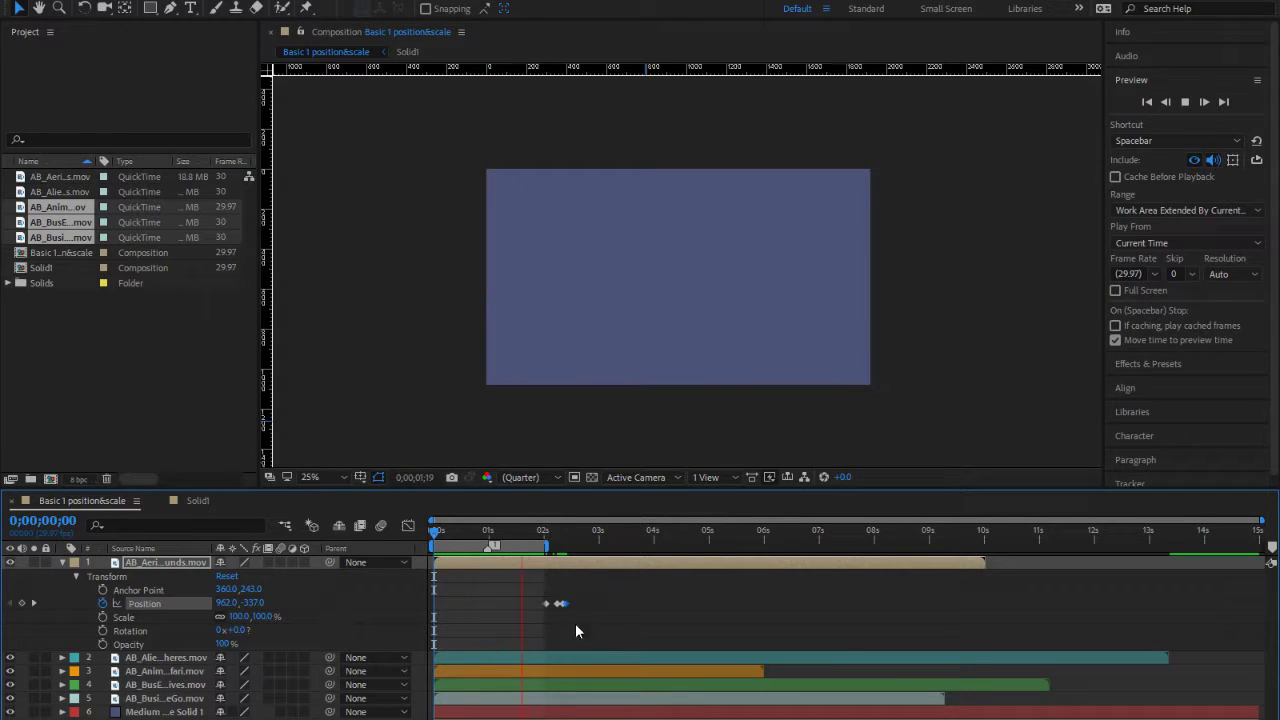
Step: Shift the work area to span about 1 to 3 seconds and preview the animation
{"action": "left_click_drag", "start_coordinate": [520, 546], "coordinate": [568, 546]}
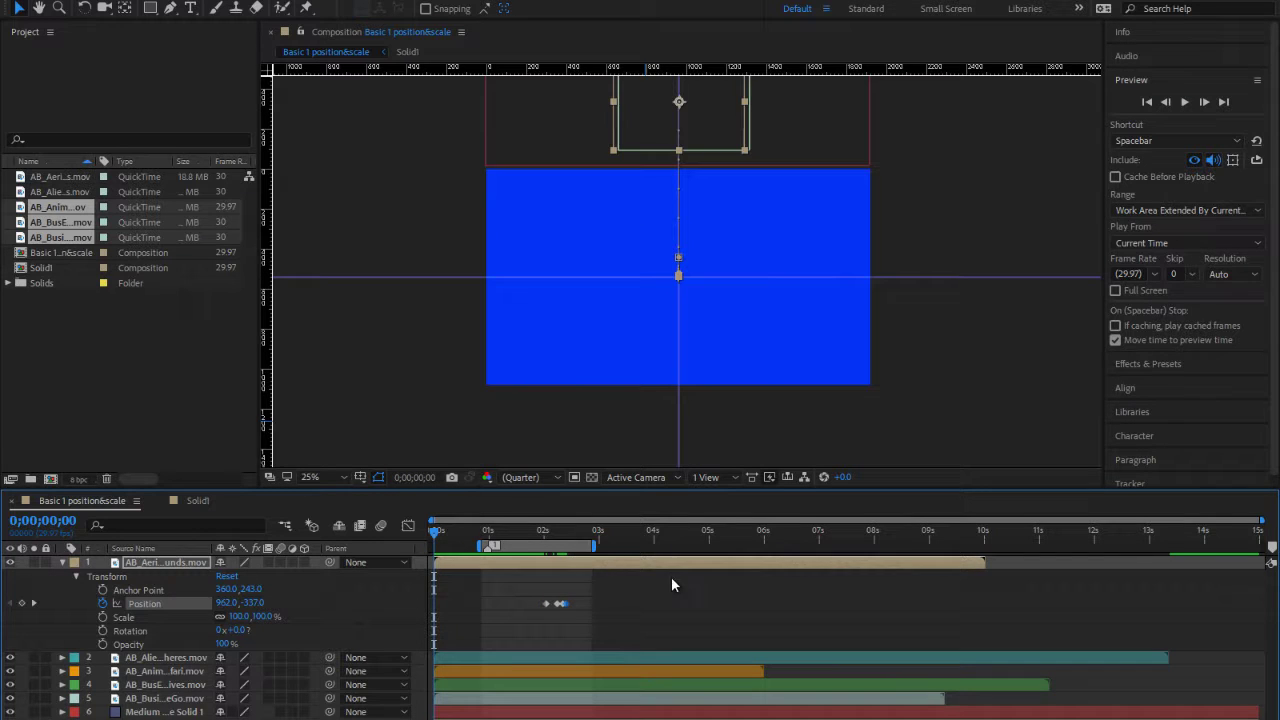
{"action": "key", "text": "space"}
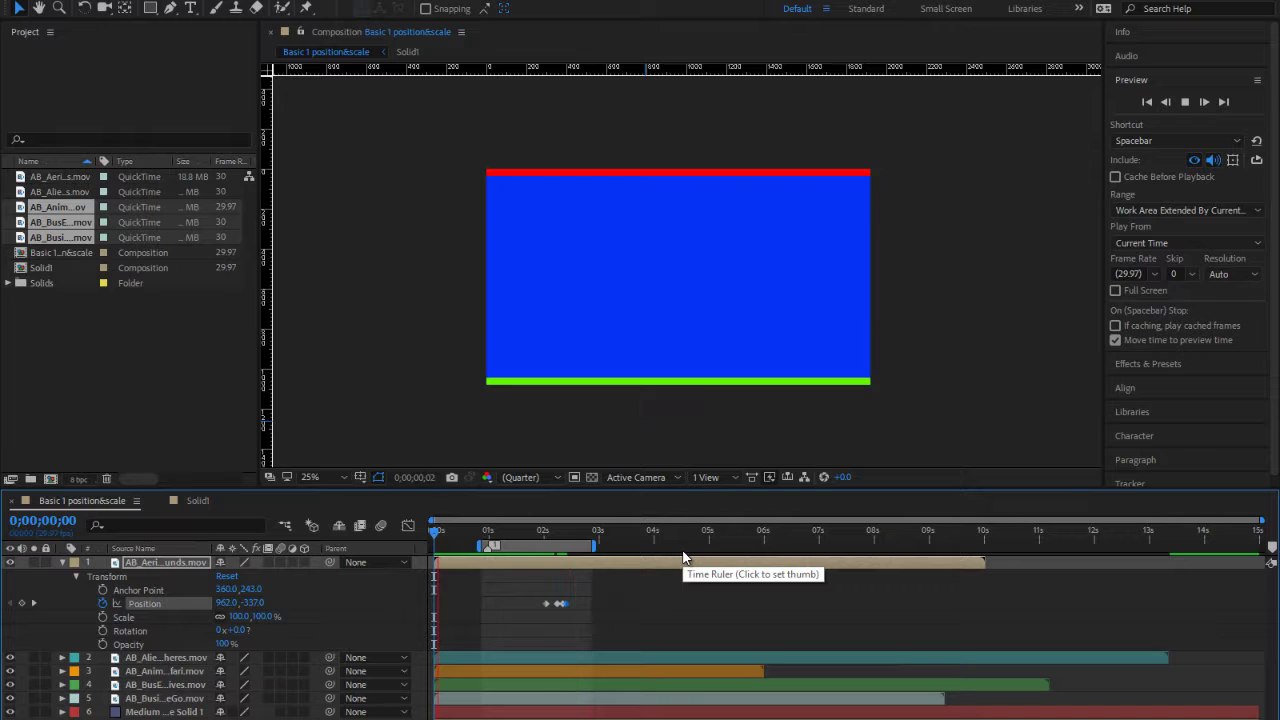
{"action": "key", "text": "space"}
{"action": "key", "text": "space"}
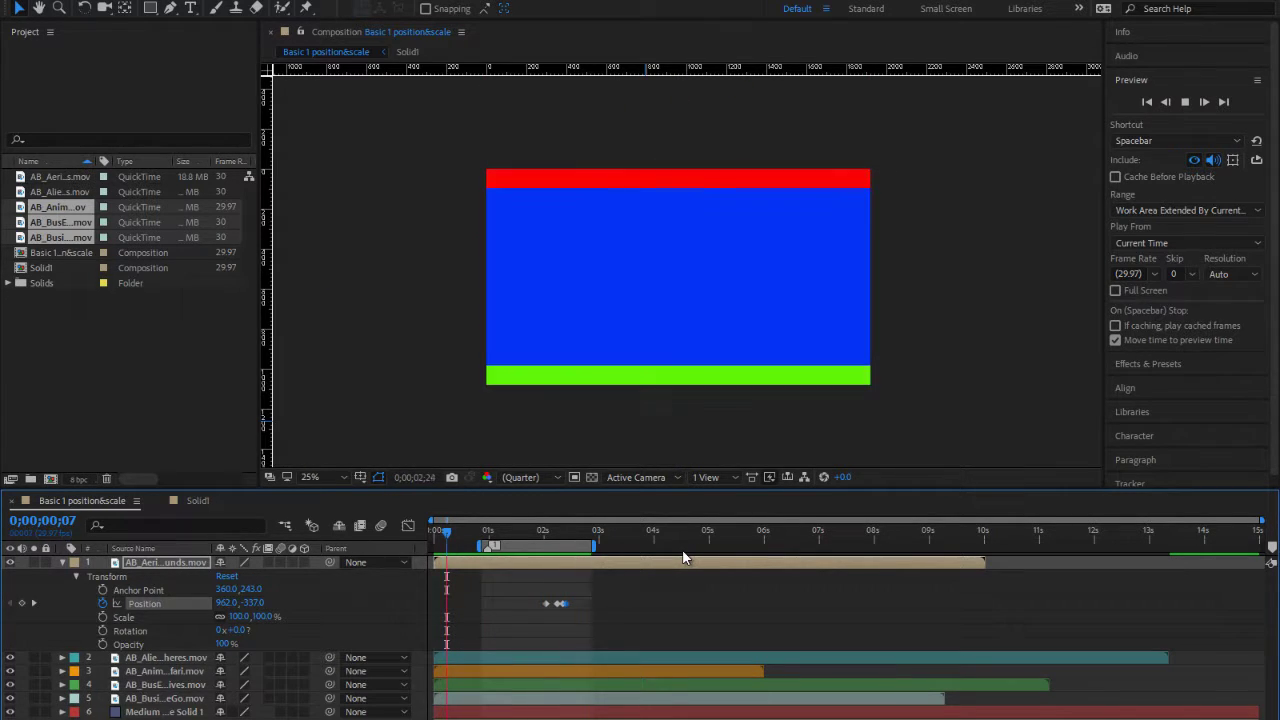
{"action": "key", "text": "space"}
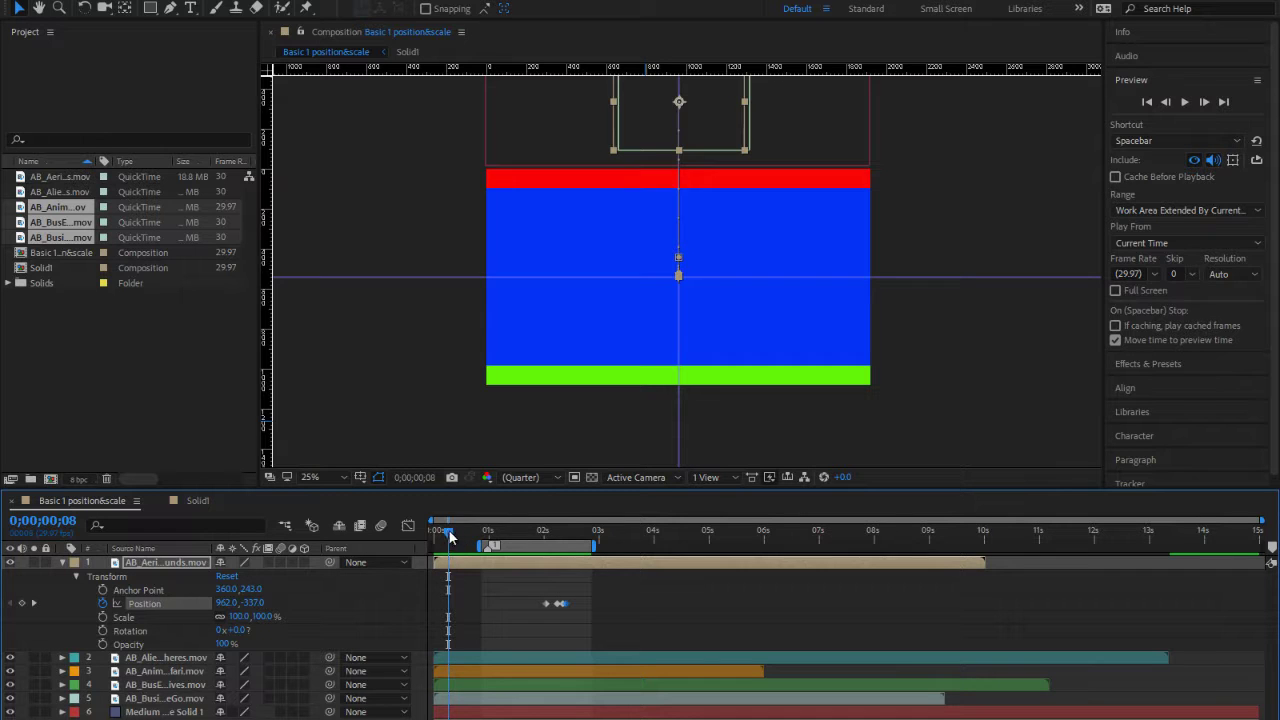
Step: Extend the work area's end to about 4.5 seconds and trim the clouds clip's end at 0;00;03;29
{"action": "left_click_drag", "start_coordinate": [449, 531], "coordinate": [572, 540]}
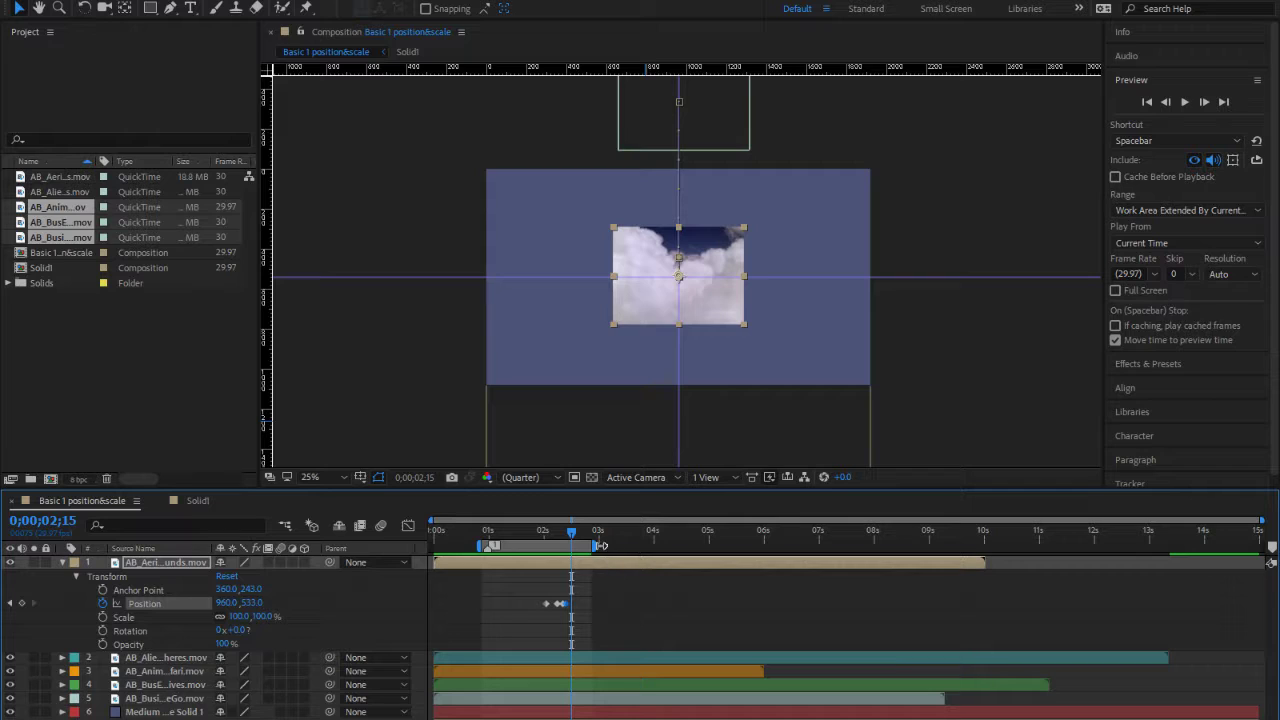
{"action": "left_click_drag", "start_coordinate": [606, 546], "coordinate": [688, 546]}
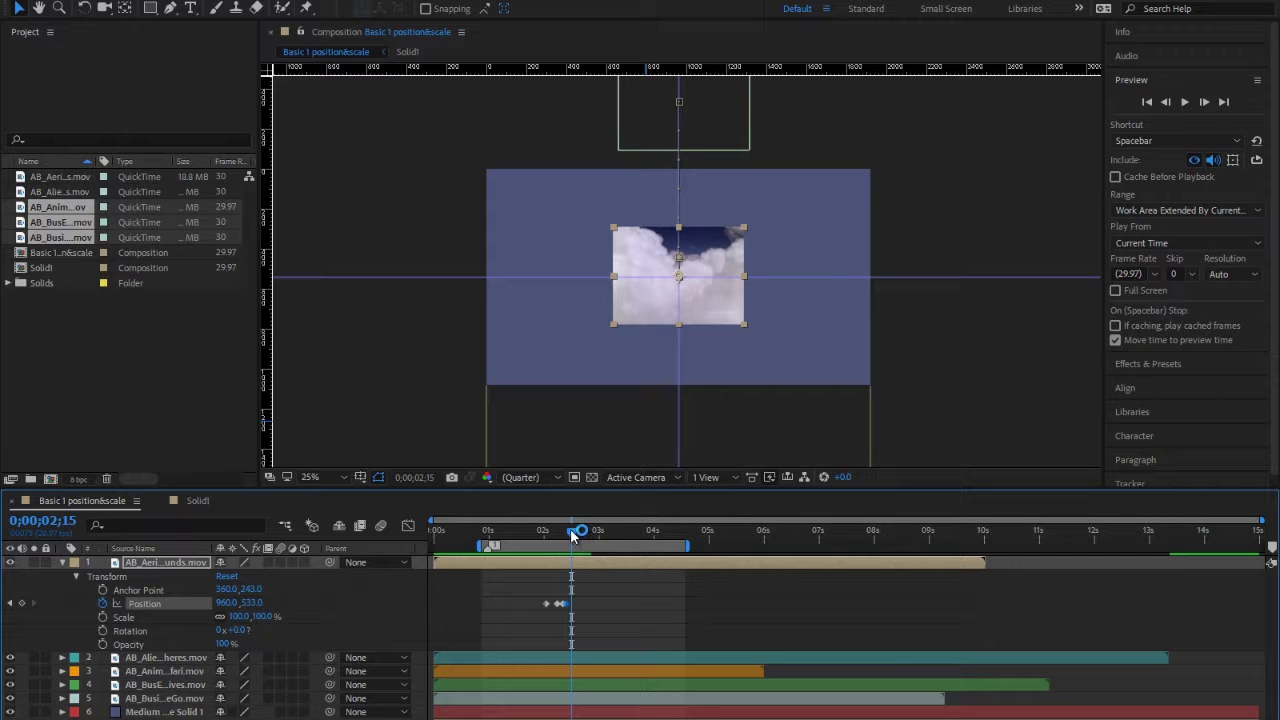
{"action": "left_click_drag", "start_coordinate": [572, 536], "coordinate": [651, 538]}
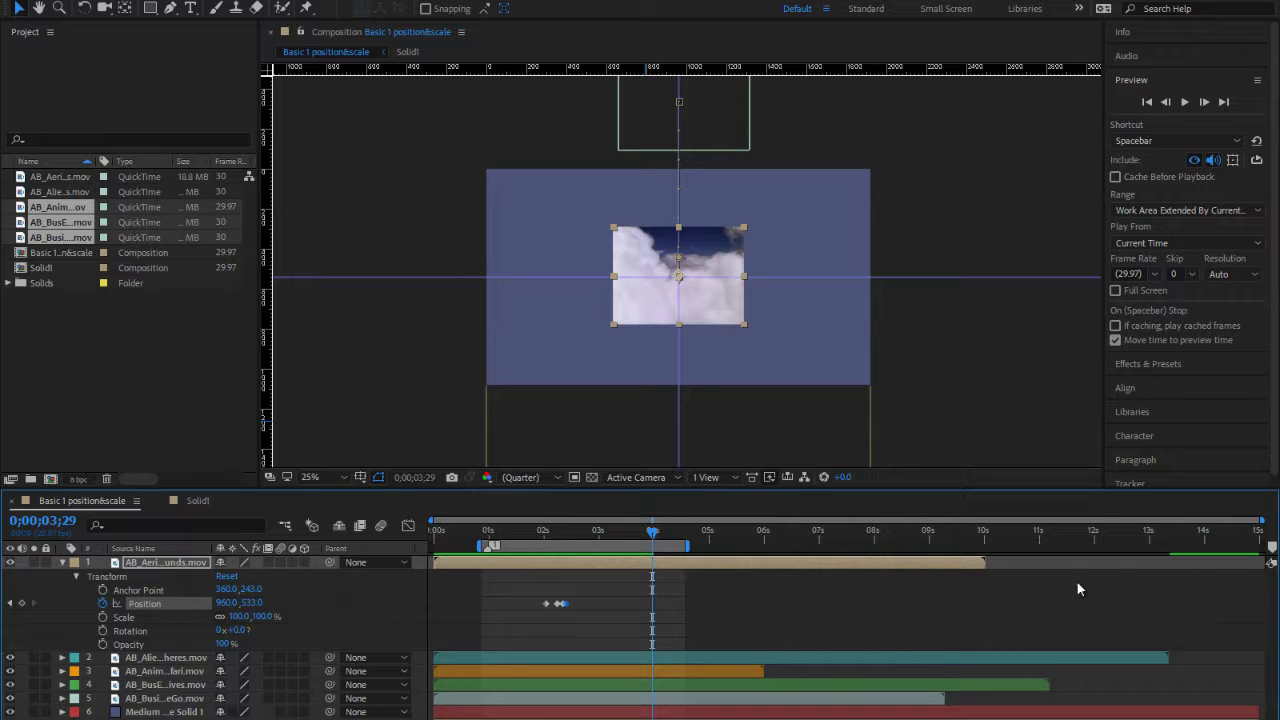
{"action": "key", "text": "ctrl+shift+a"}
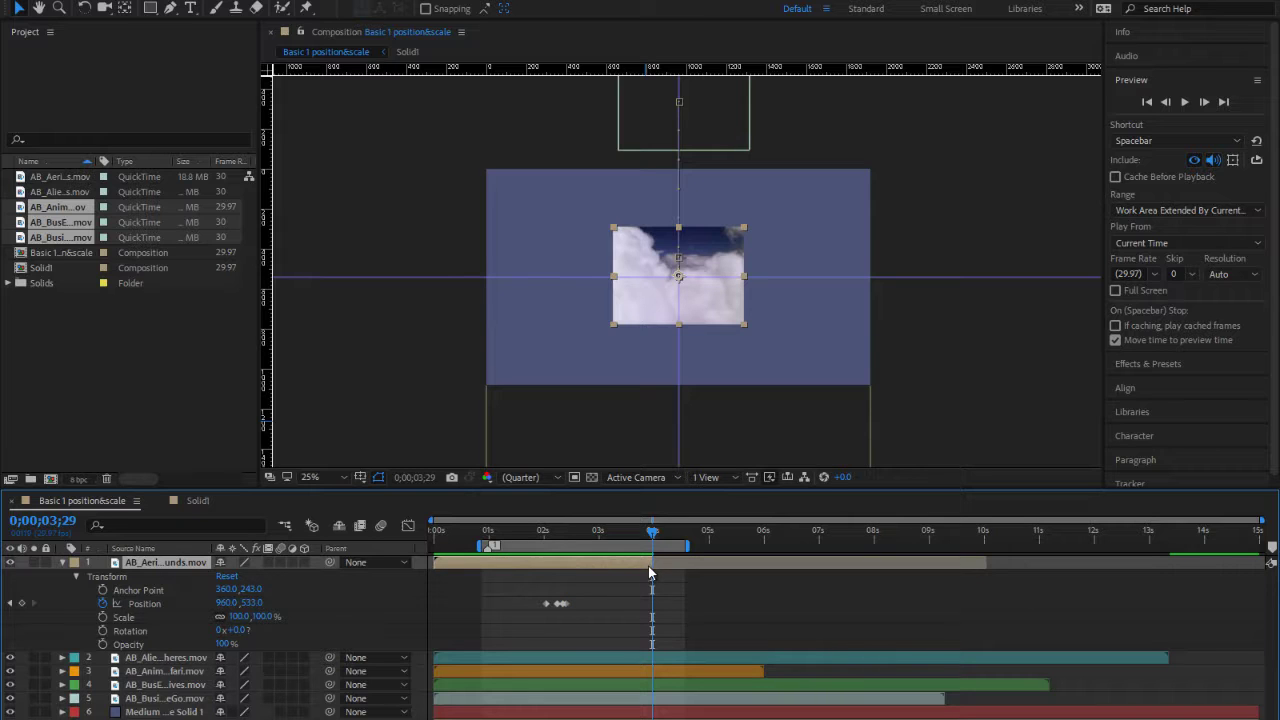
Step: Move the second clip, AB_Alie...heres.mov, along the timeline to start at 0;00;04;00, where the clouds clip ends
{"action": "mouse_move", "coordinate": [655, 537]}
{"action": "left_mouse_down"}
{"action": "mouse_move", "coordinate": [543, 535]}
{"action": "mouse_move", "coordinate": [659, 555]}
{"action": "left_mouse_up"}
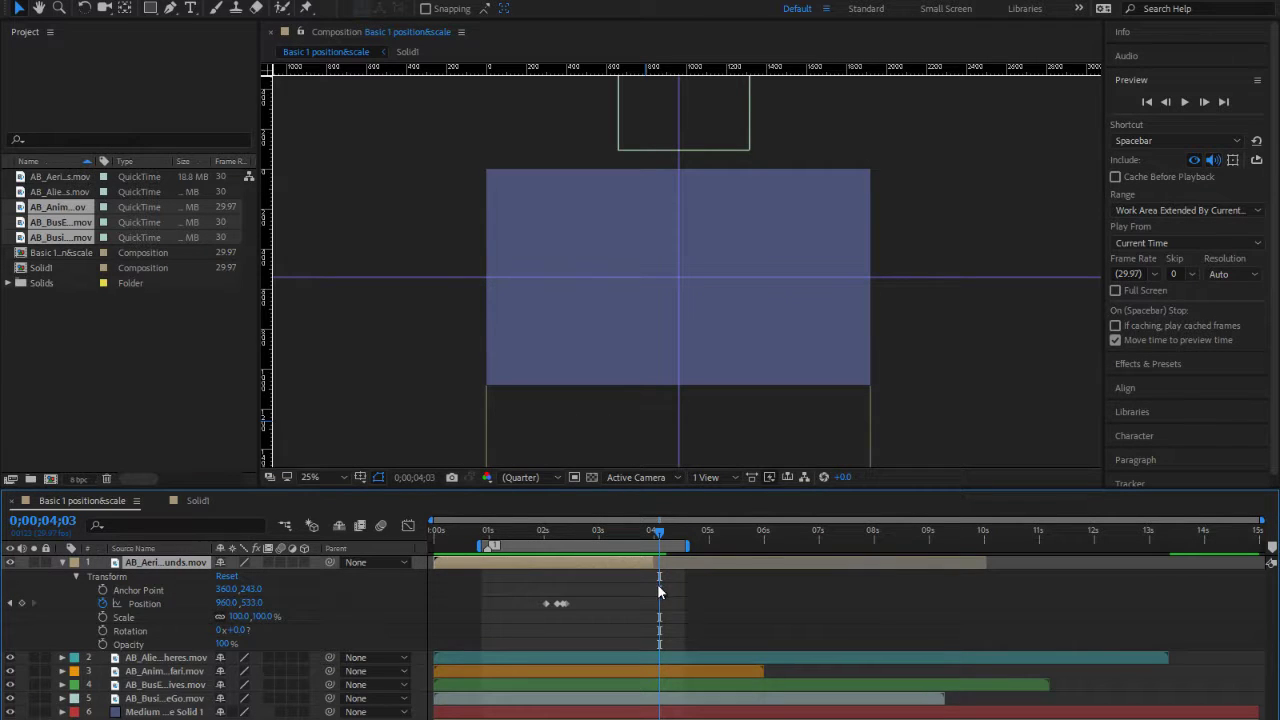
{"action": "left_click_drag", "start_coordinate": [535, 655], "coordinate": [766, 660]}
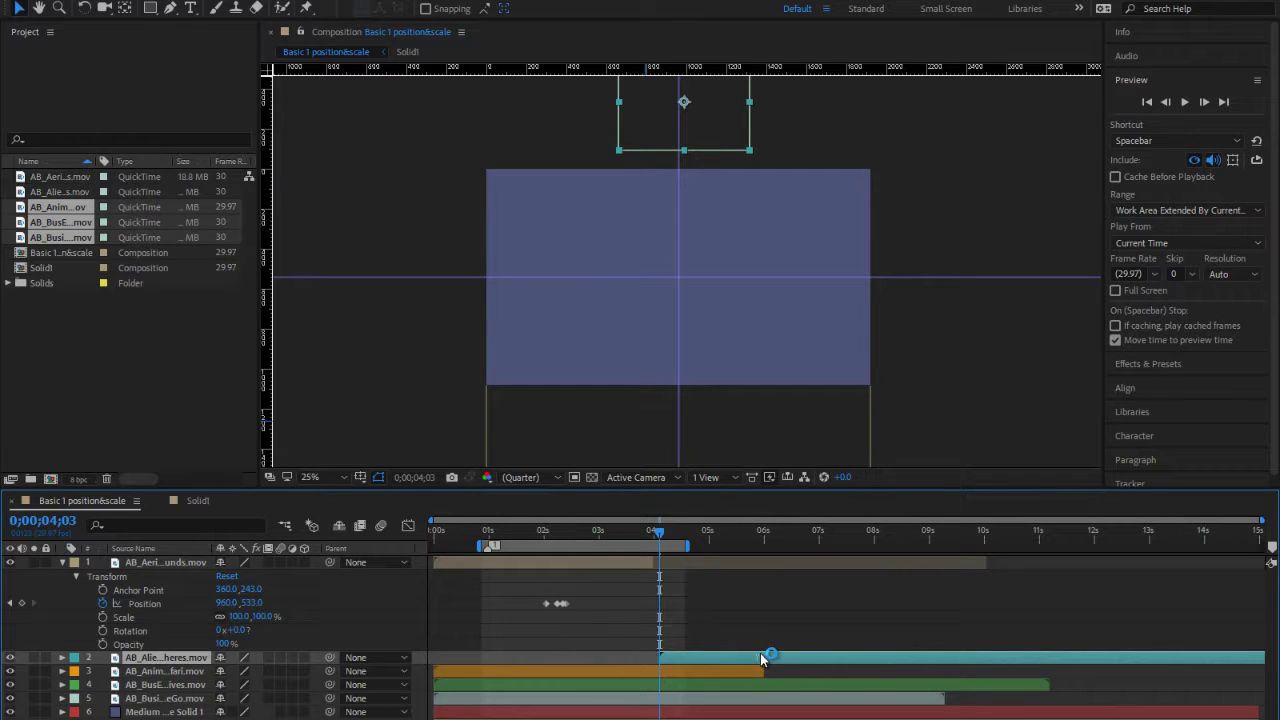
{"action": "left_click_drag", "start_coordinate": [662, 540], "coordinate": [653, 540]}
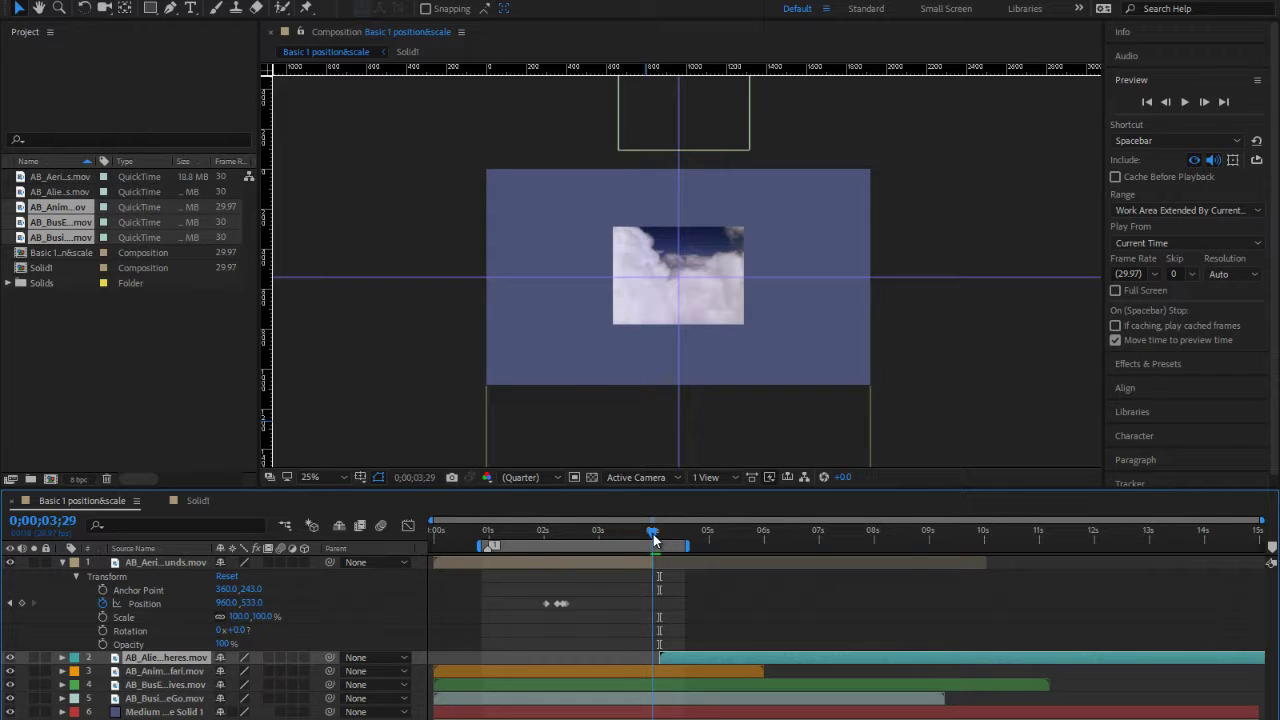
{"action": "left_click_drag", "start_coordinate": [1261, 522], "coordinate": [871, 531]}
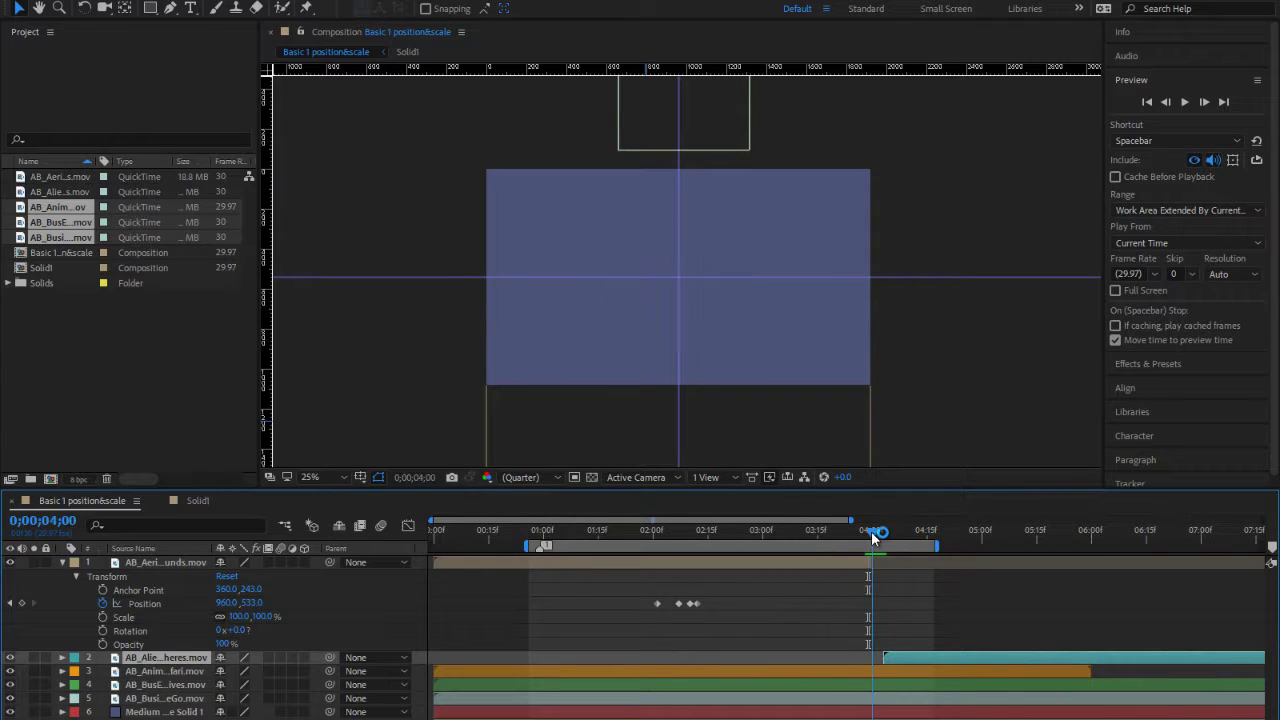
{"action": "left_click_drag", "start_coordinate": [934, 657], "coordinate": [922, 657]}
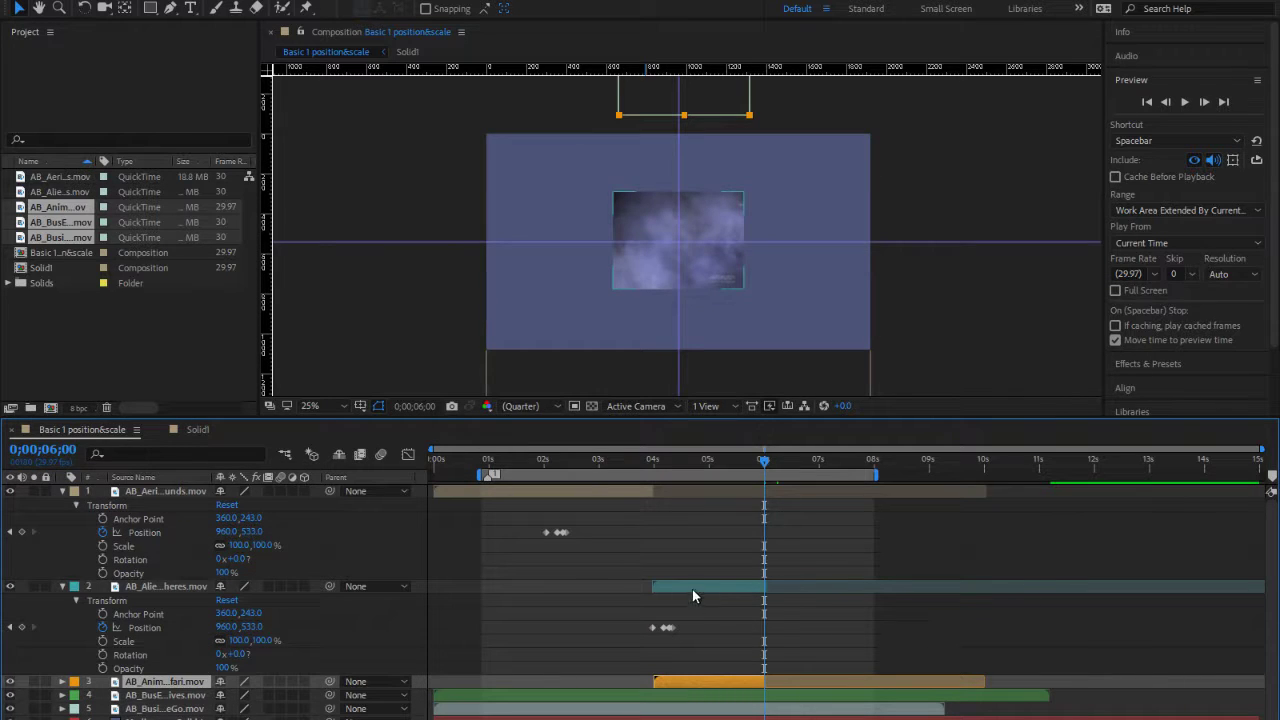
Step: Move the third clip, AB_Anim...fari.mov, to start at 0;00;06;01, right after the second clip ends
{"action": "left_click_drag", "start_coordinate": [749, 460], "coordinate": [653, 499]}
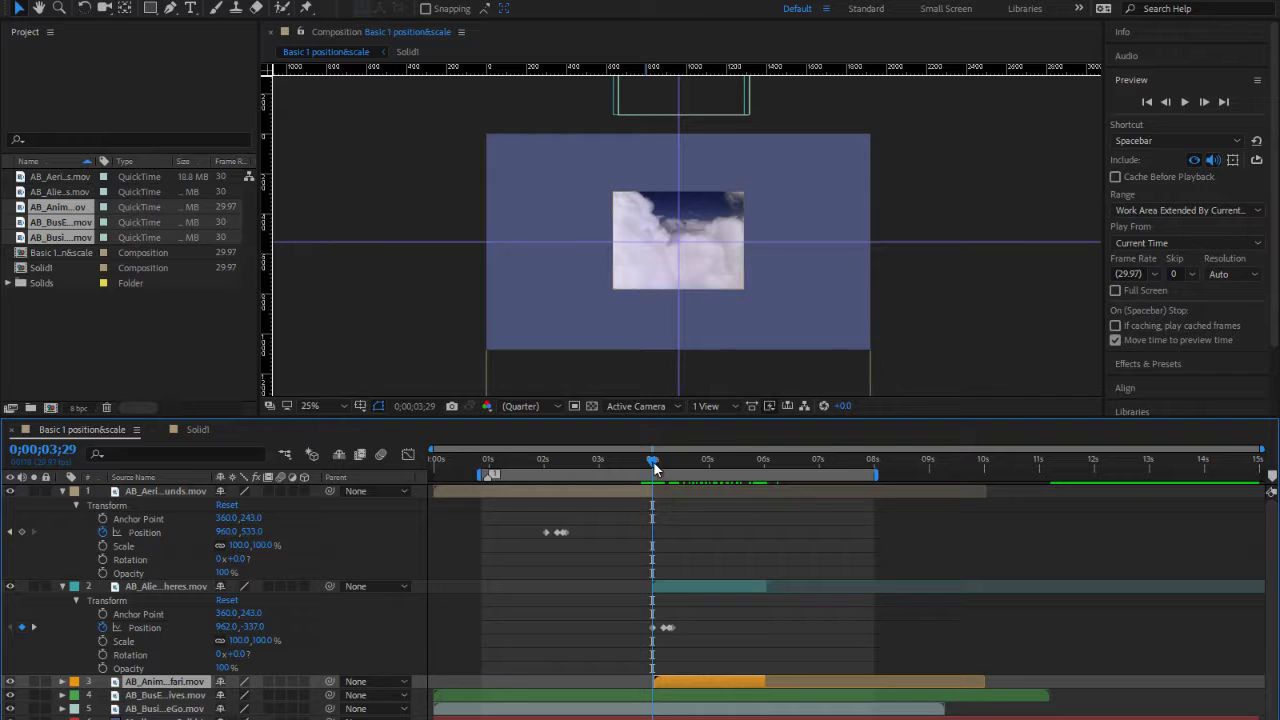
{"action": "left_click_drag", "start_coordinate": [653, 461], "coordinate": [765, 463]}
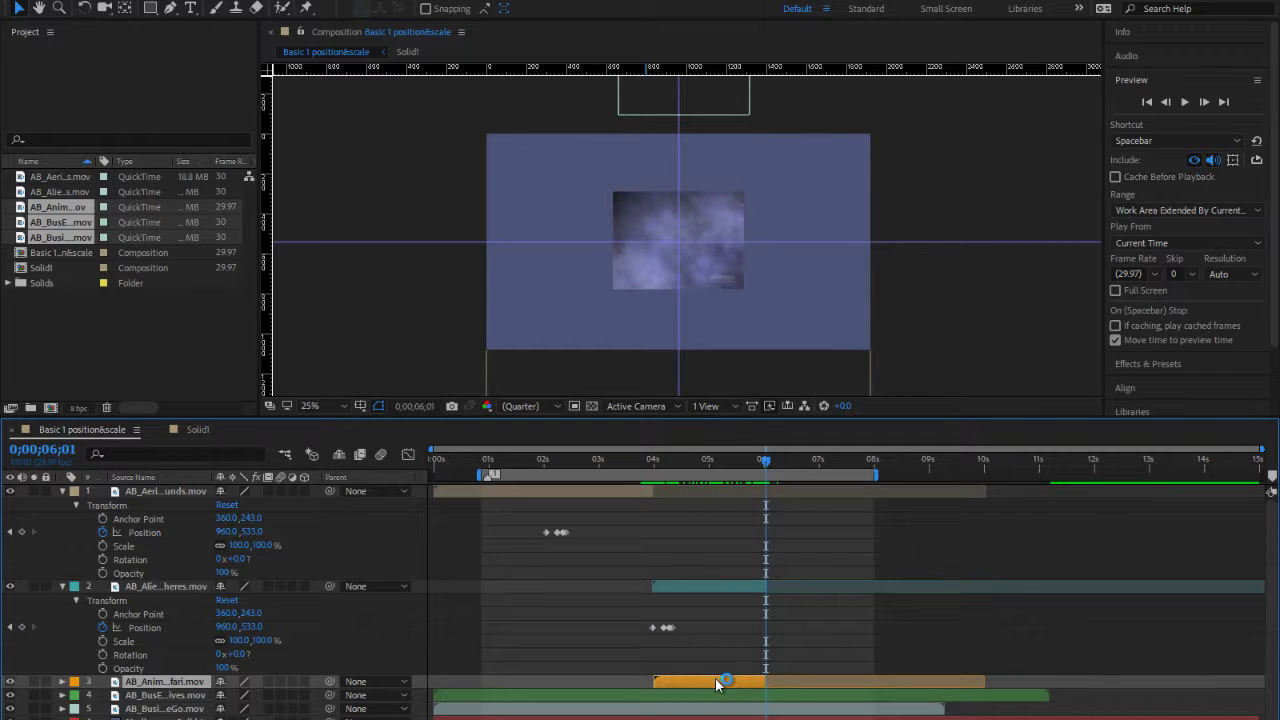
{"action": "left_click_drag", "start_coordinate": [716, 684], "coordinate": [828, 697]}
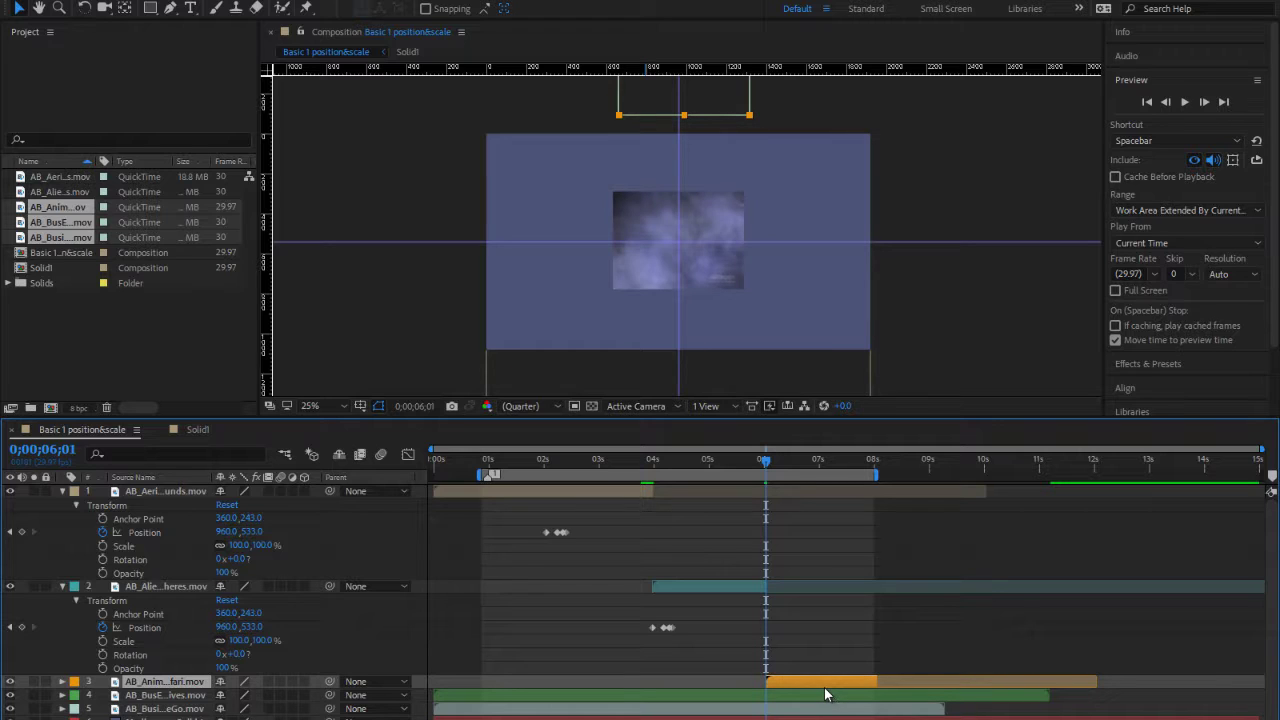
{"action": "left_click_drag", "start_coordinate": [826, 692], "coordinate": [824, 692]}
{"action": "left_click", "coordinate": [820, 690]}
Step: Paste the copied bounce keyframes onto the third clip's Position at 0;00;06;01 and check the motion up to 0;00;06;15
{"action": "left_click", "coordinate": [695, 331]}
{"action": "left_click", "coordinate": [685, 361]}
{"action": "left_click", "coordinate": [62, 683]}
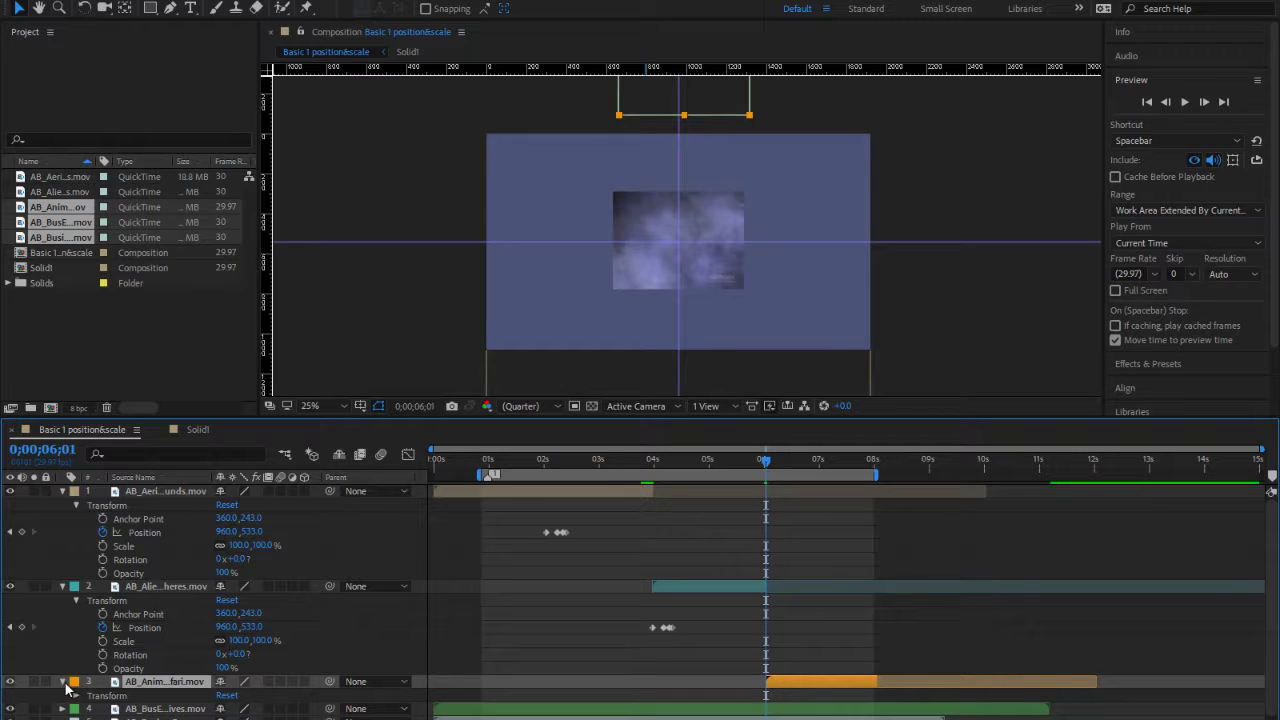
{"action": "left_click", "coordinate": [77, 698]}
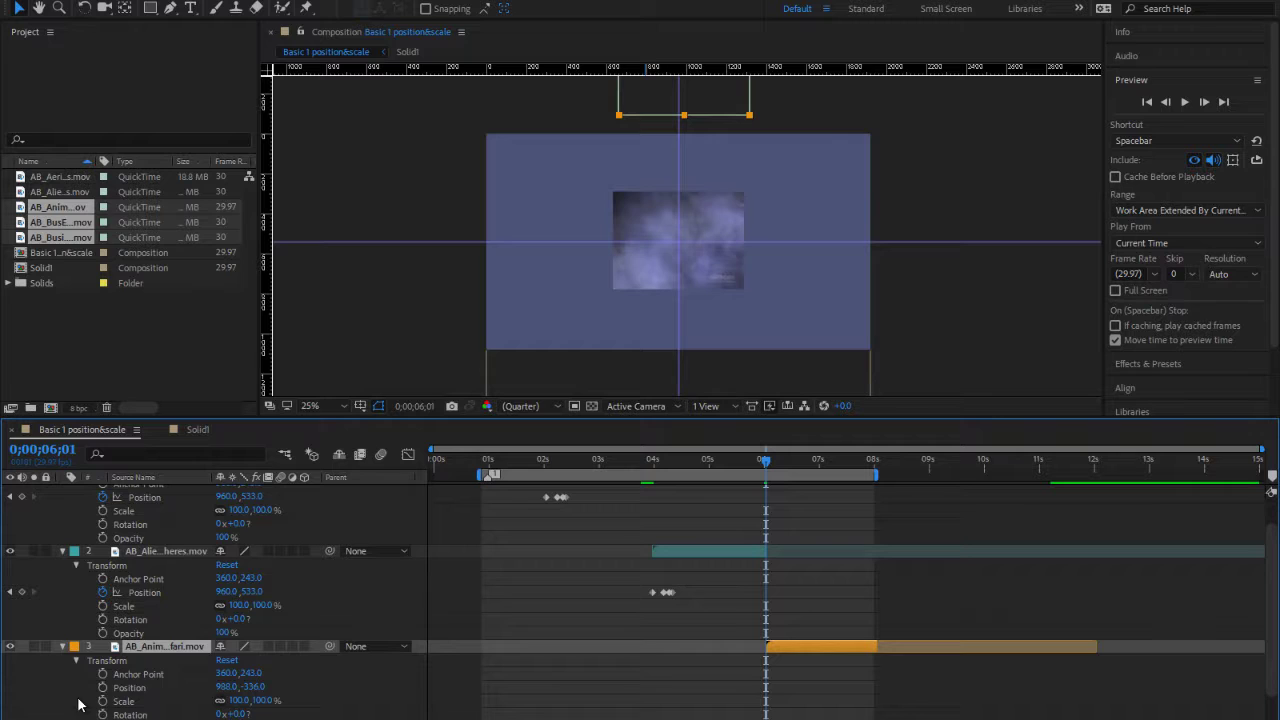
{"action": "left_click", "coordinate": [133, 691]}
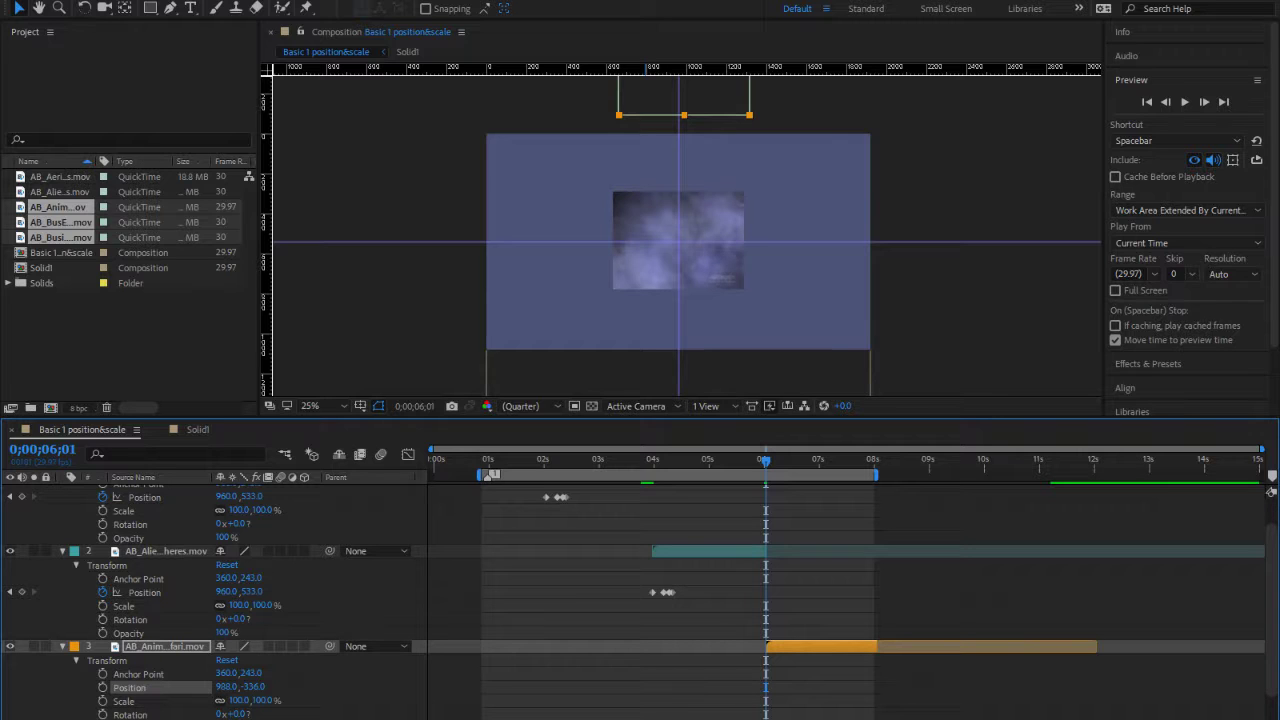
{"action": "key", "text": "ctrl+v"}
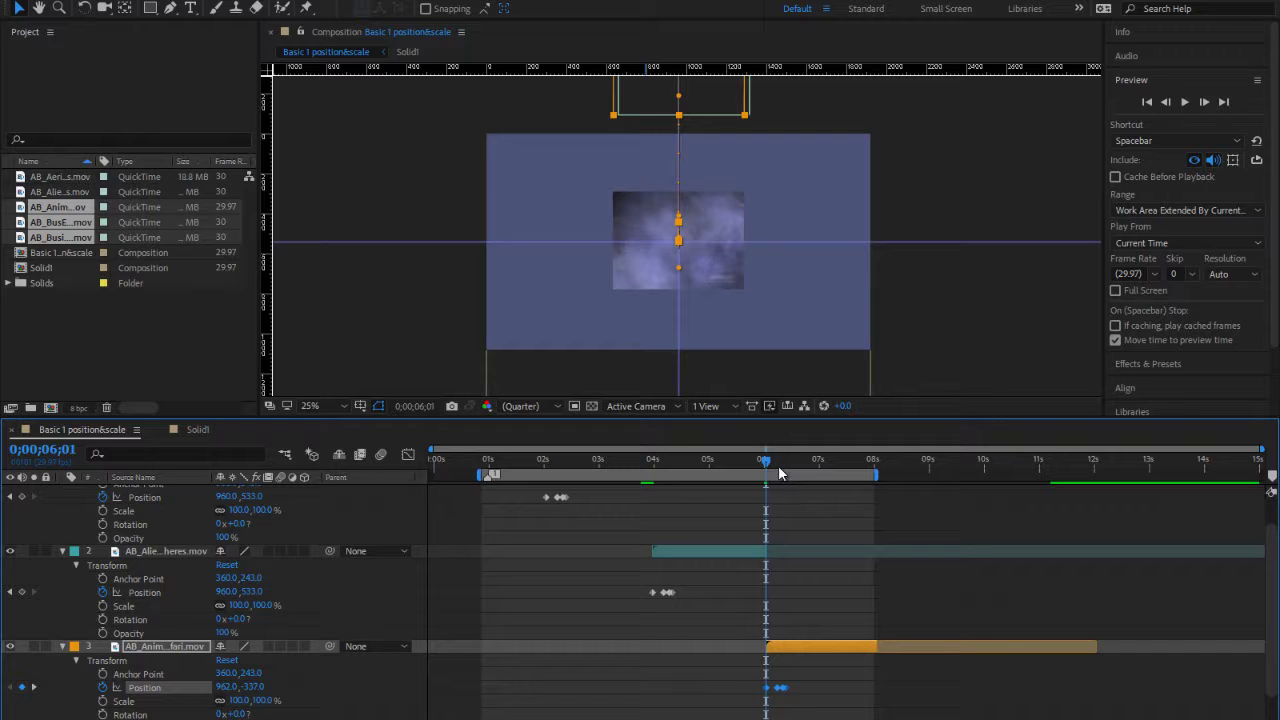
{"action": "left_click_drag", "start_coordinate": [769, 466], "coordinate": [795, 476]}
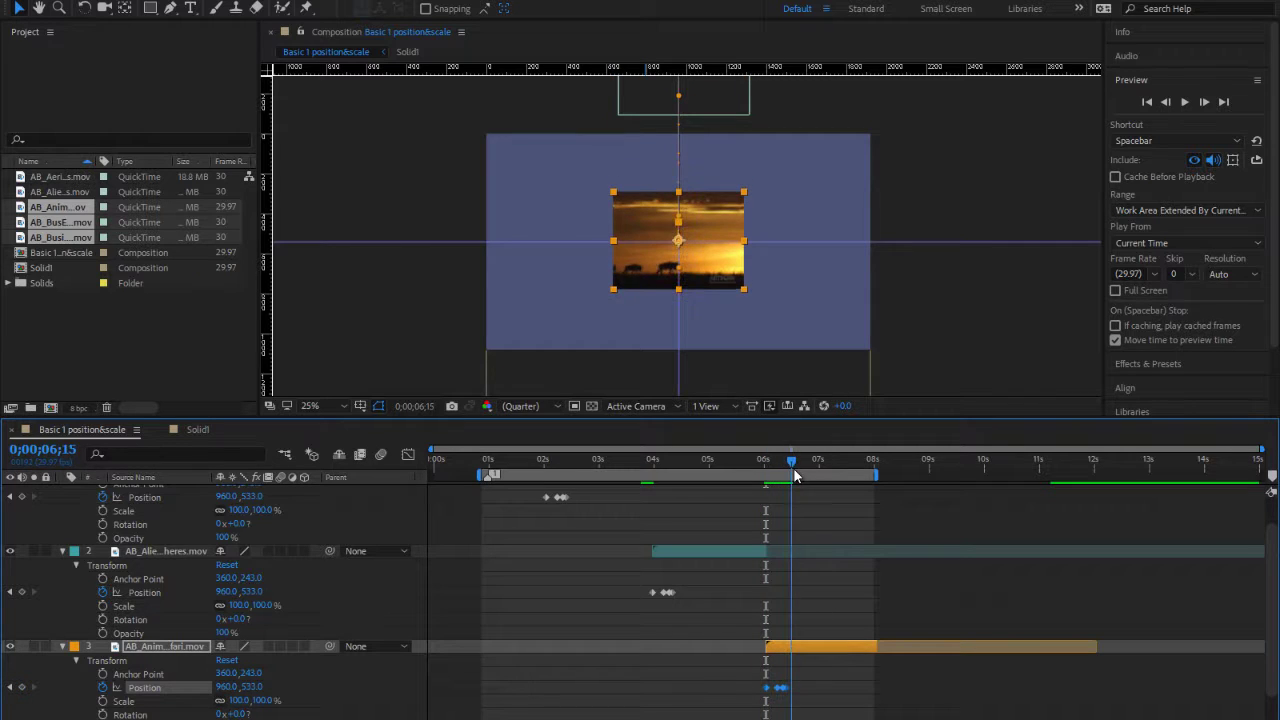
Step: Shorten the fourth clip, AB_BusE...ives.mov, to about 2.5 seconds and place it to start at about 8 seconds
{"action": "scroll", "coordinate": [690, 658], "scroll_direction": "down", "scroll_amount": 2}
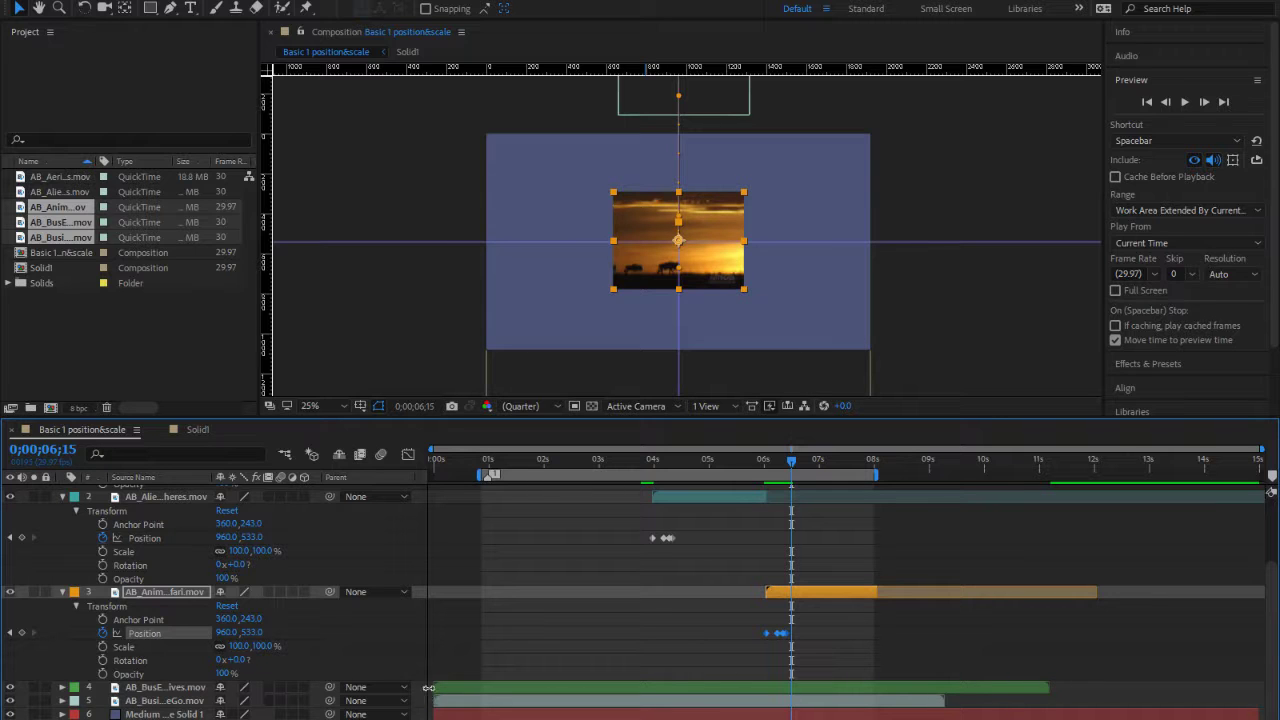
{"action": "mouse_move", "coordinate": [437, 688]}
{"action": "left_mouse_down"}
{"action": "mouse_move", "coordinate": [792, 688]}
{"action": "mouse_move", "coordinate": [430, 700]}
{"action": "left_mouse_up"}
{"action": "left_click_drag", "start_coordinate": [1006, 689], "coordinate": [1101, 690]}
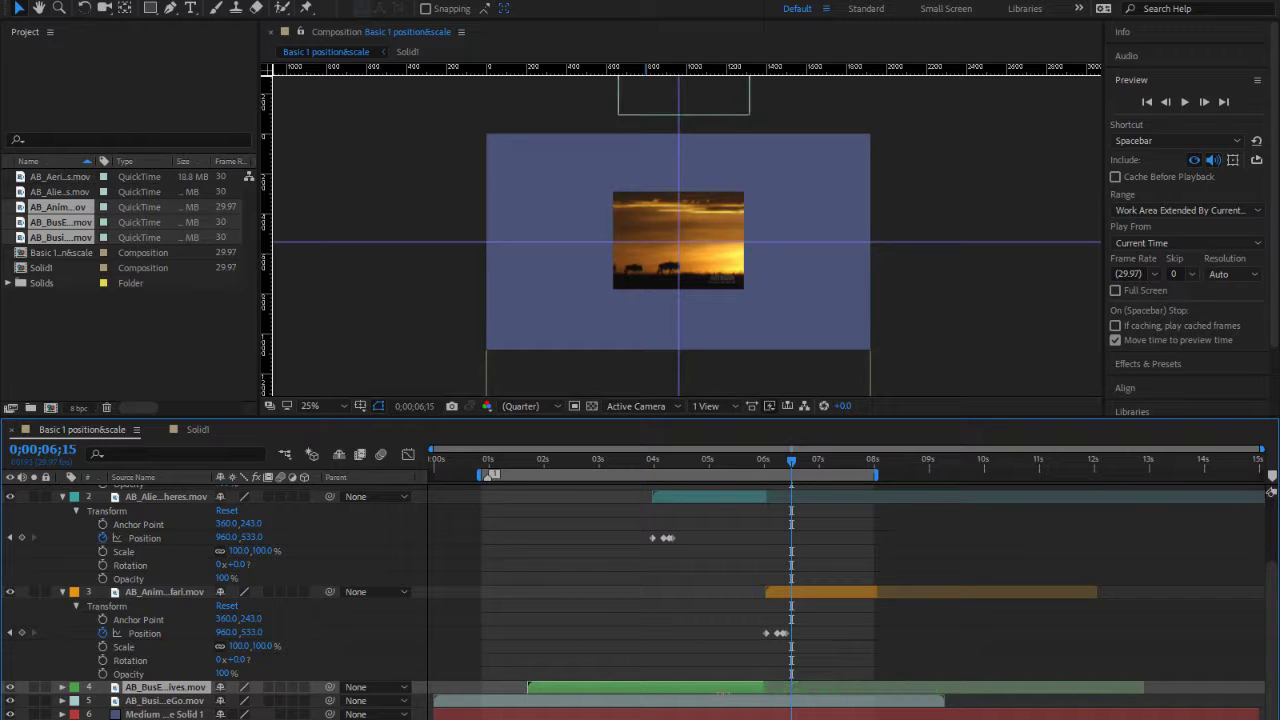
{"action": "left_click_drag", "start_coordinate": [779, 692], "coordinate": [957, 692]}
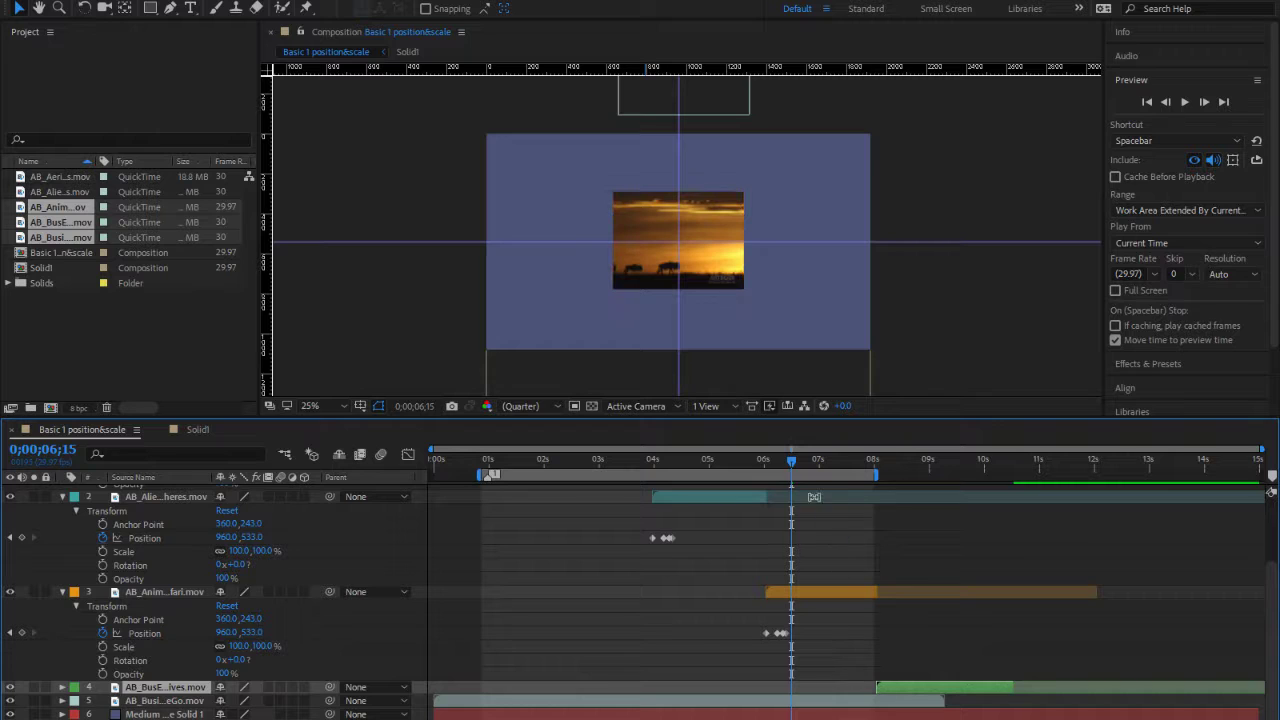
Step: Trim the third clip's end at 0;00;08;00 and align the fourth clip's start to that same time
{"action": "left_click_drag", "start_coordinate": [795, 459], "coordinate": [878, 478]}
{"action": "key", "text": "Page_Up"}
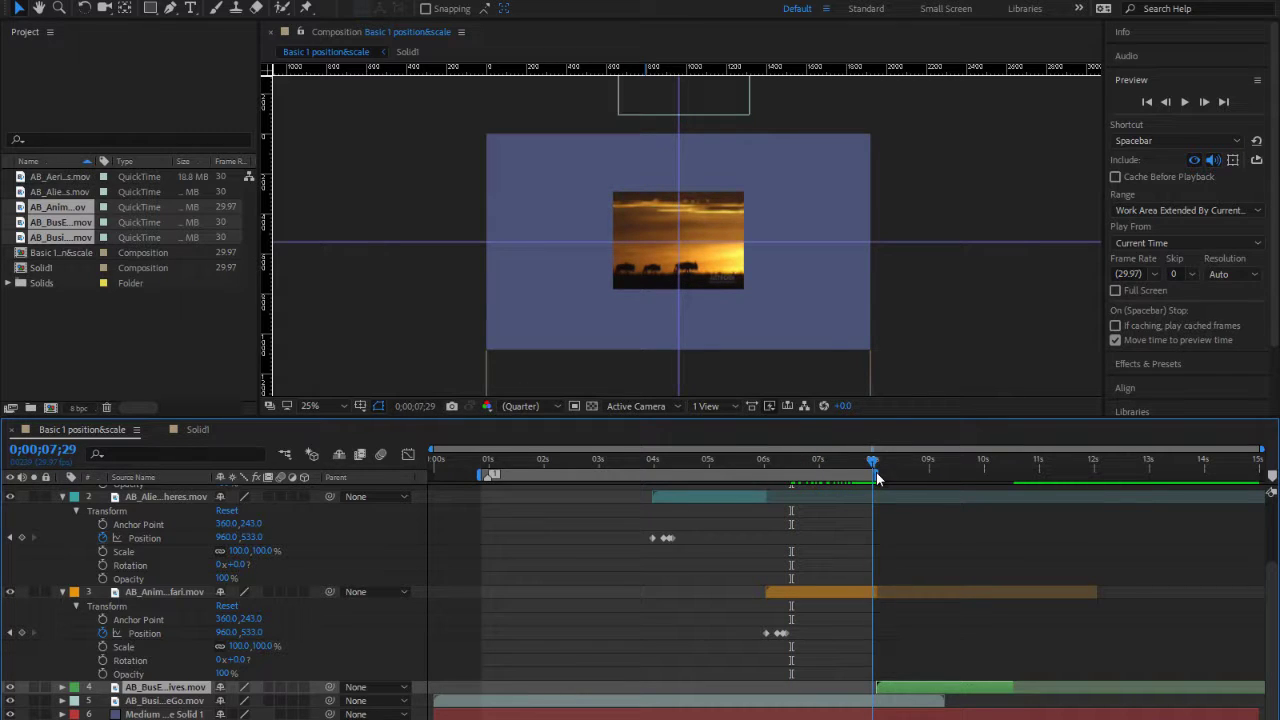
{"action": "left_click", "coordinate": [878, 591]}
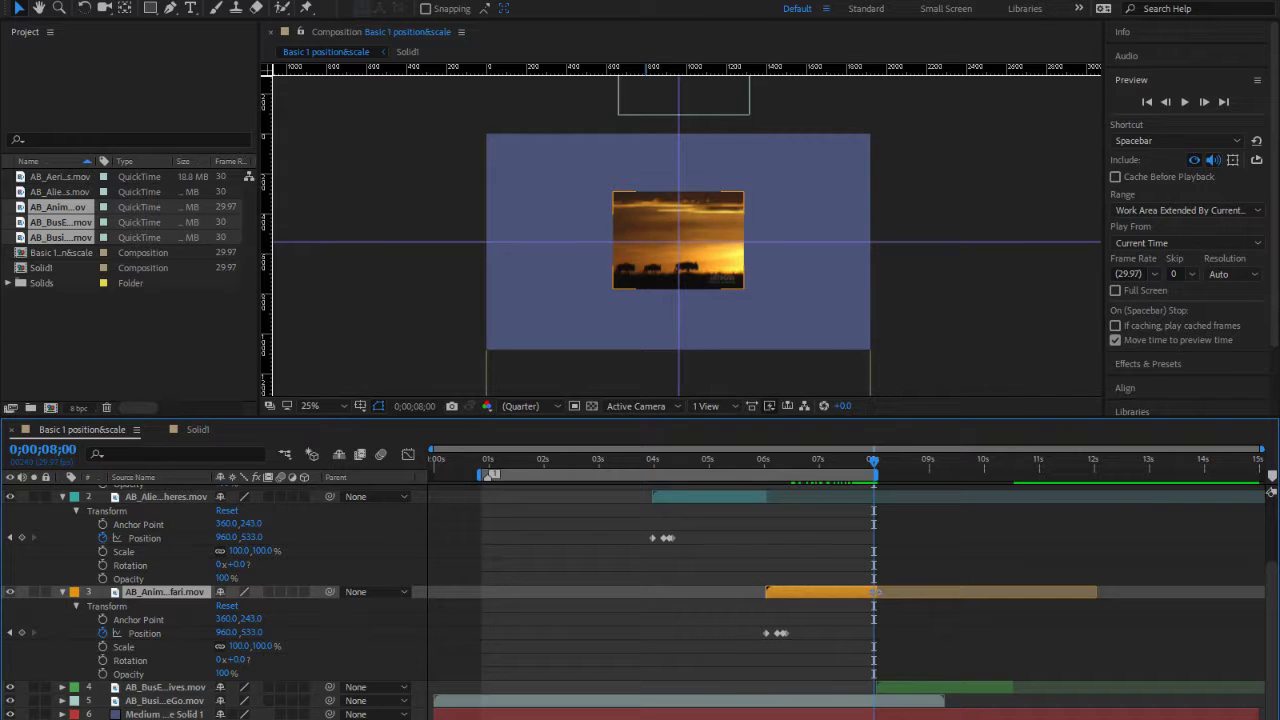
{"action": "key", "text": "alt+bracketright"}
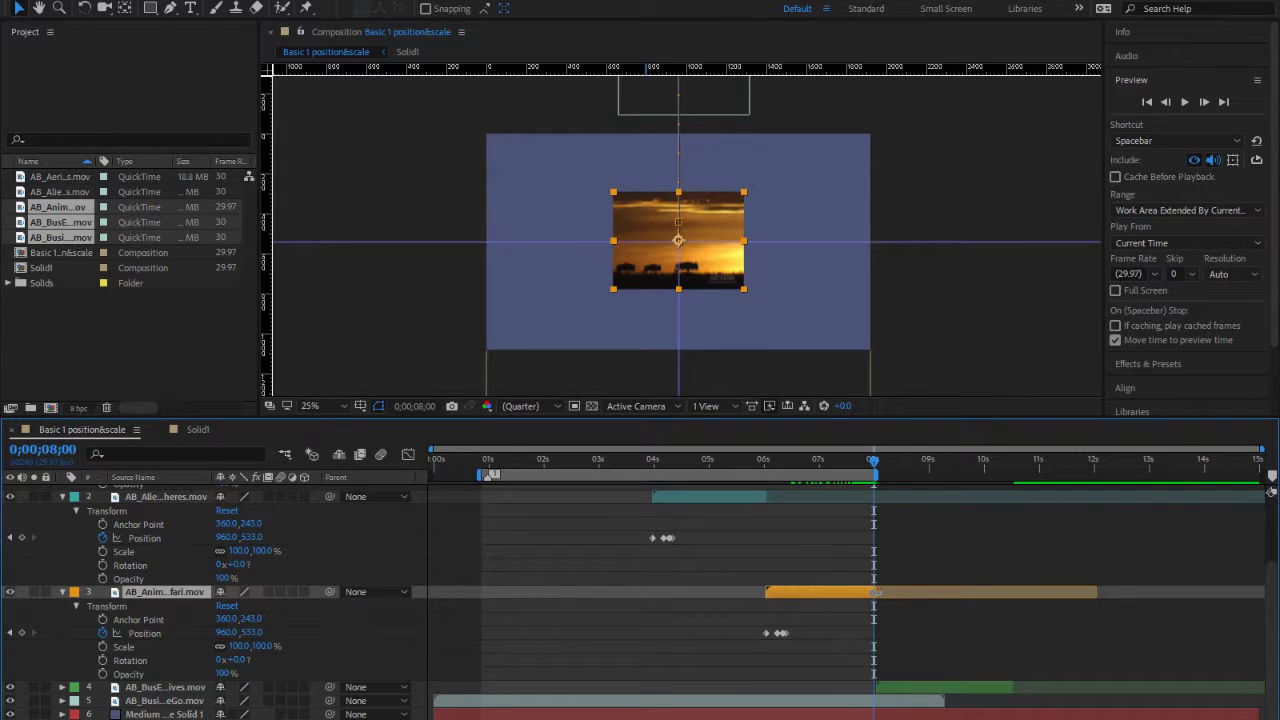
{"action": "left_click", "coordinate": [894, 689]}
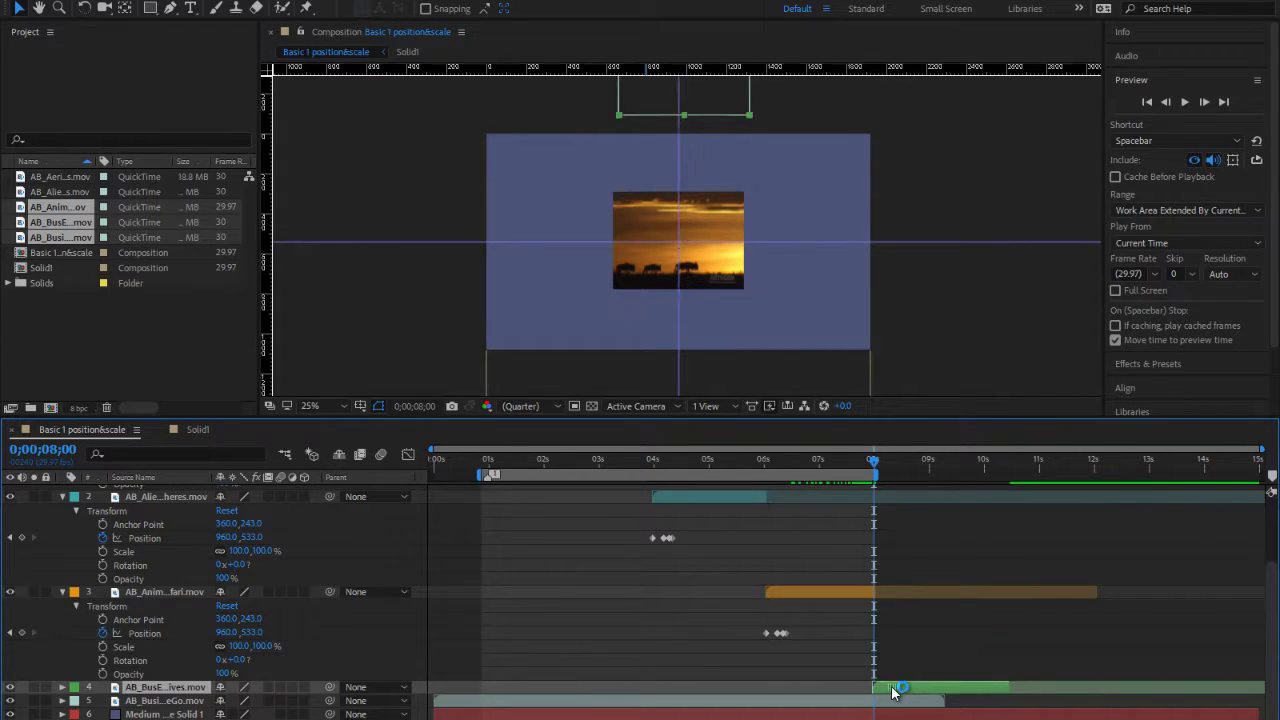
{"action": "key", "text": "bracketleft"}
Step: Paste the copied bounce keyframes onto the fourth clip's Position at 0;00;08;00
{"action": "left_click", "coordinate": [62, 688]}
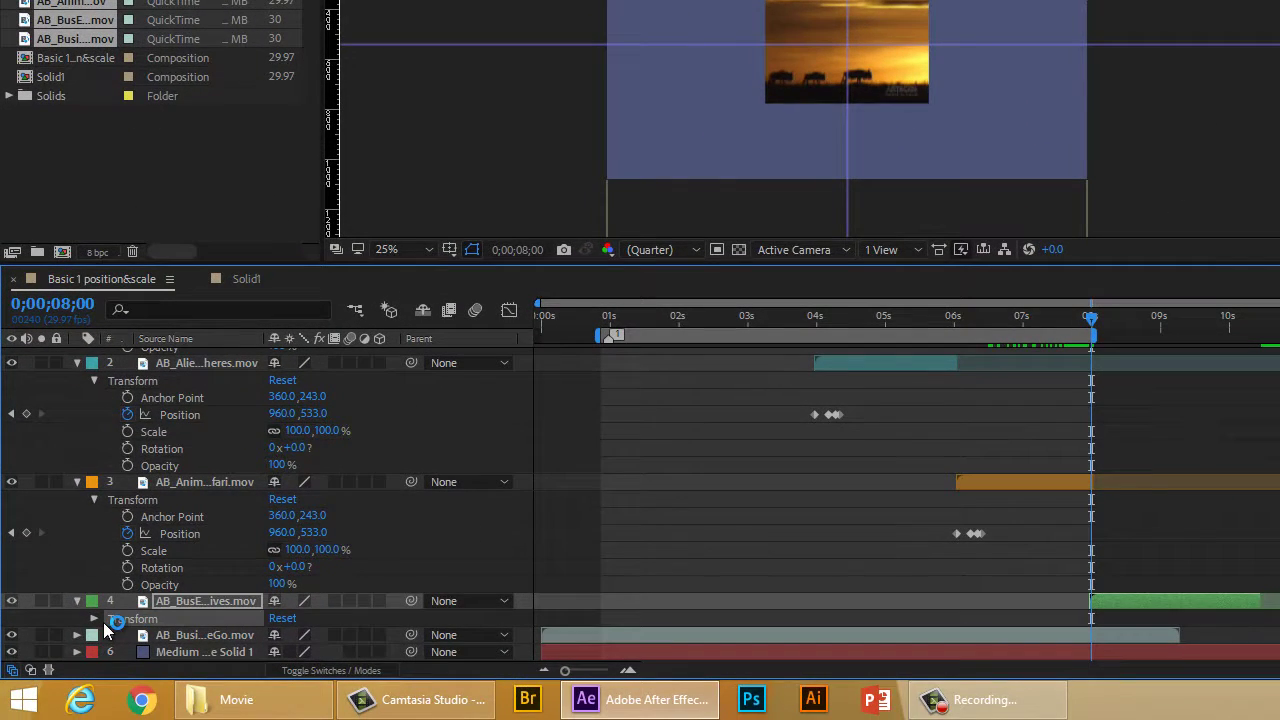
{"action": "left_click", "coordinate": [95, 619]}
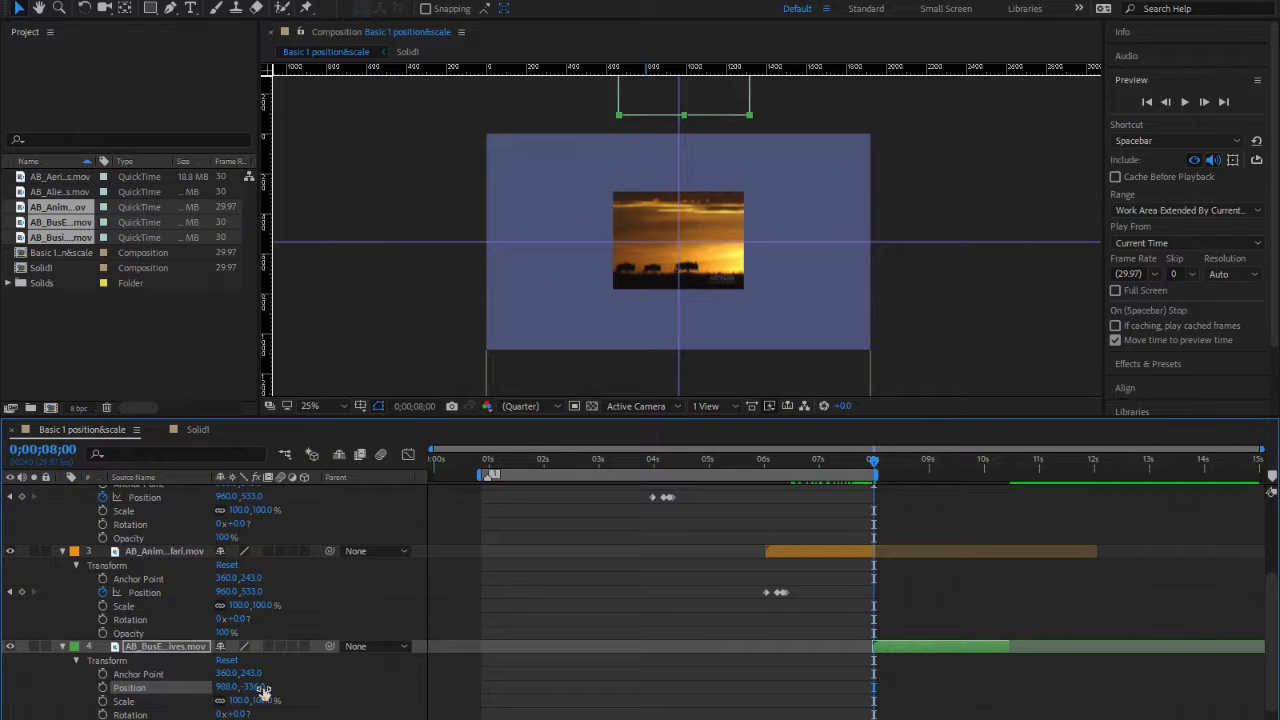
{"action": "key", "text": "alt+shift+p"}
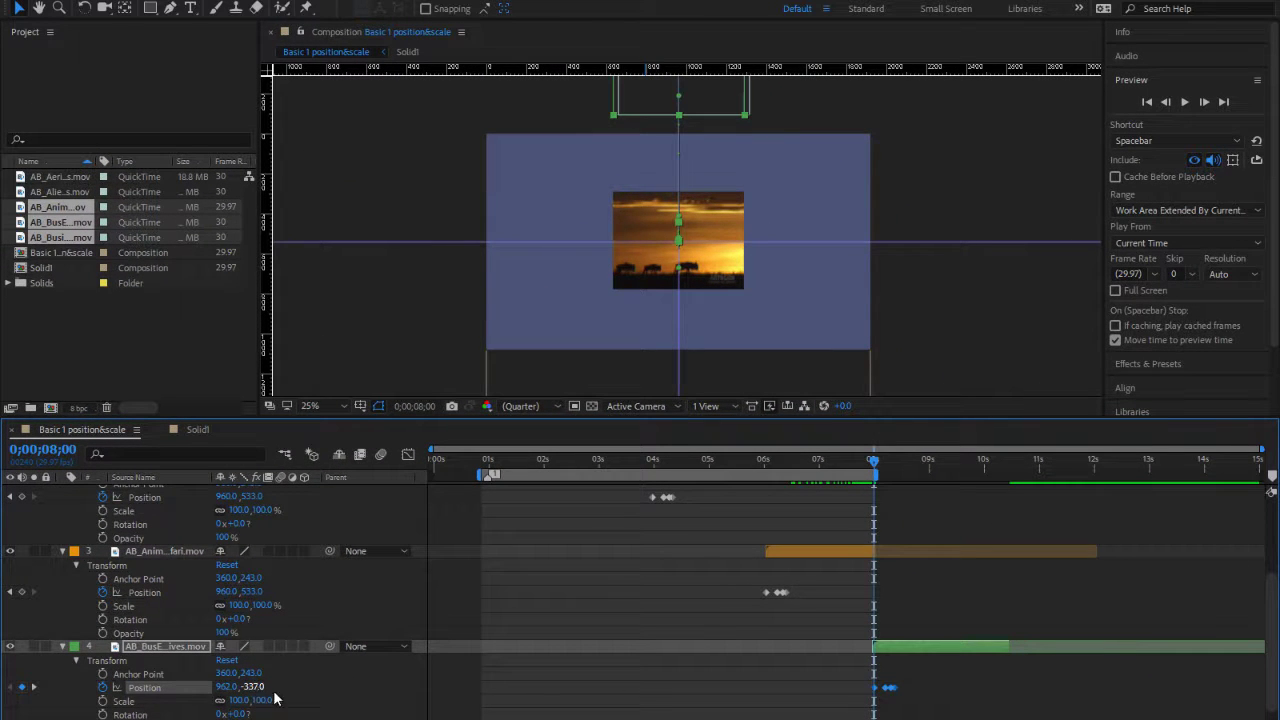
Step: Shorten the fifth clip, AB_Busi...eGo.mov, to about 2.5 seconds and place it to start at 0;00;10;13, where the fourth clip ends
{"action": "scroll", "coordinate": [849, 656], "scroll_direction": "down", "scroll_amount": 1}
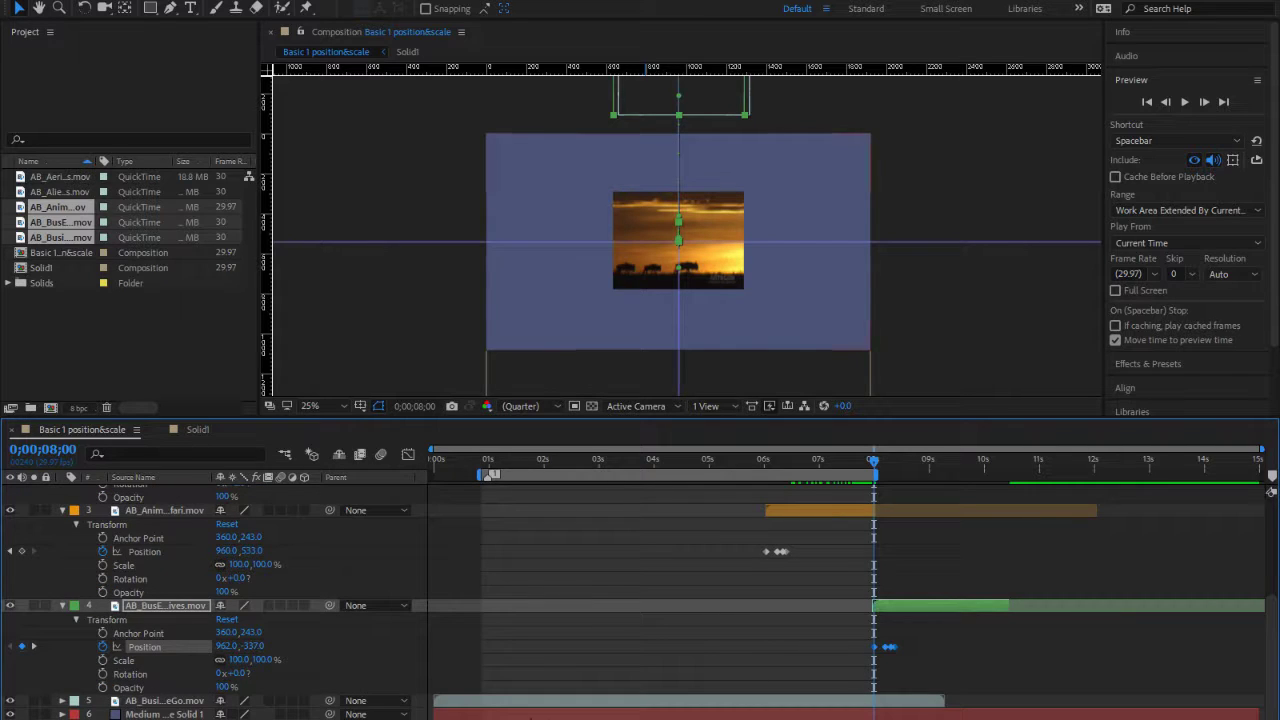
{"action": "left_click", "coordinate": [197, 703]}
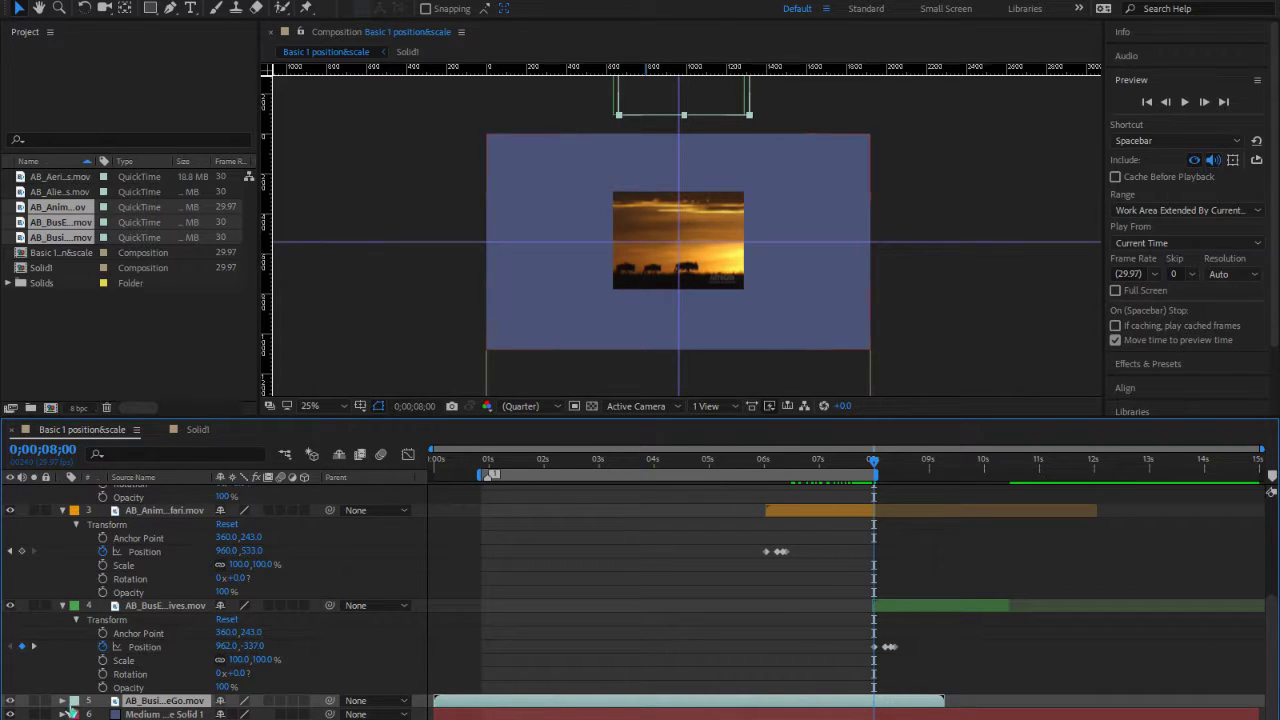
{"action": "left_click_drag", "start_coordinate": [490, 704], "coordinate": [717, 704]}
{"action": "left_click_drag", "start_coordinate": [1127, 648], "coordinate": [948, 645]}
{"action": "left_click_drag", "start_coordinate": [810, 343], "coordinate": [939, 361]}
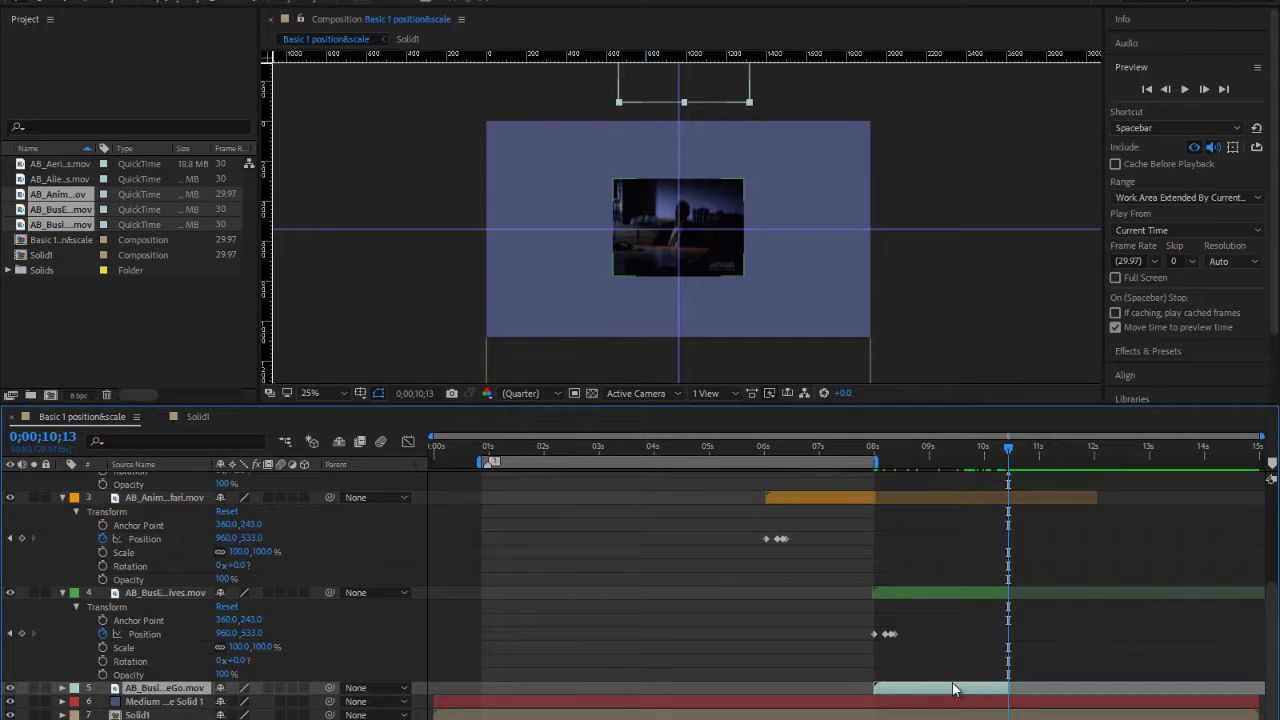
{"action": "left_click_drag", "start_coordinate": [943, 641], "coordinate": [952, 652]}
{"action": "left_click_drag", "start_coordinate": [1018, 697], "coordinate": [1086, 694]}
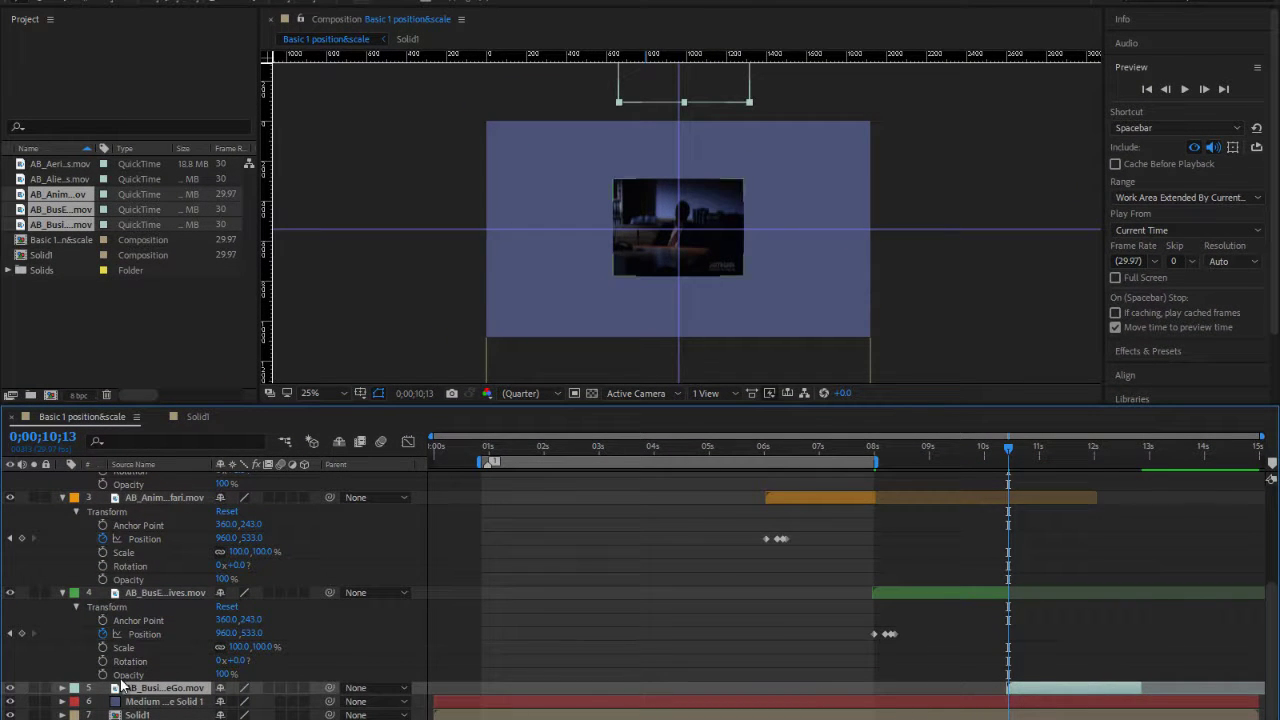
Step: Paste the copied bounce keyframes onto the fifth clip's Position at 0;00;10;13
{"action": "left_click", "coordinate": [61, 689]}
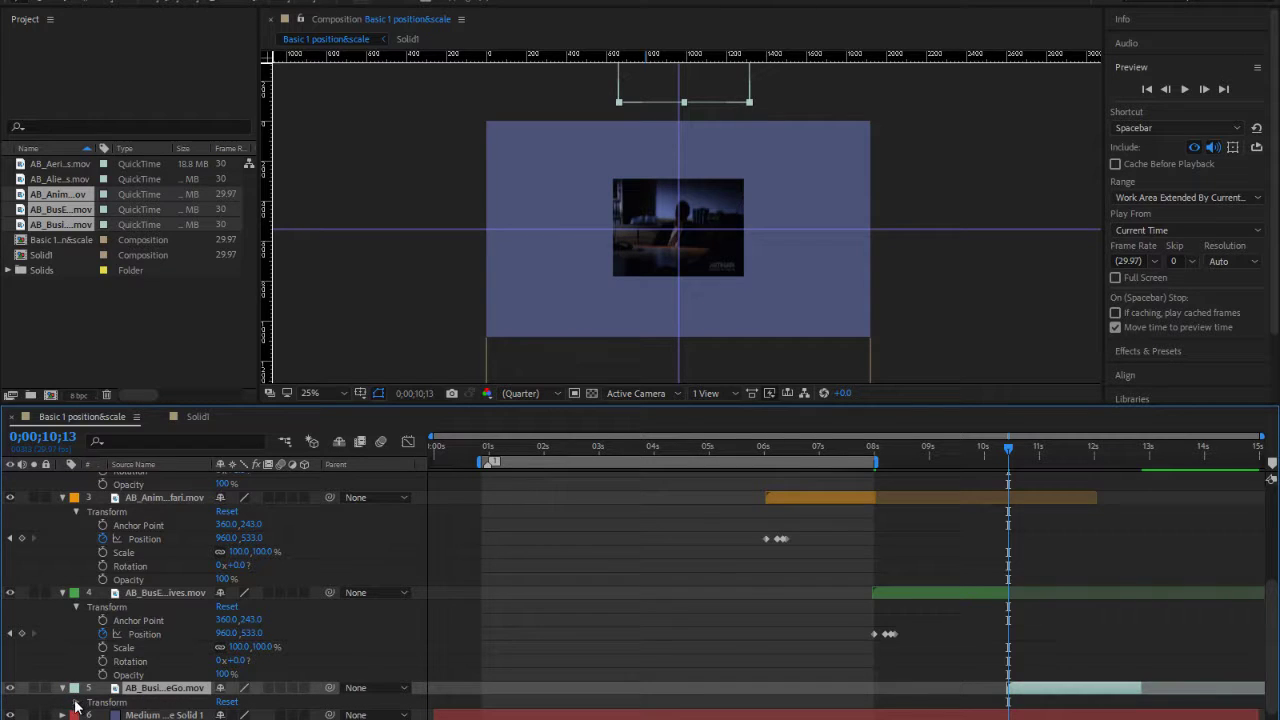
{"action": "scroll", "coordinate": [86, 704], "scroll_direction": "down", "scroll_amount": 1}
{"action": "left_click", "coordinate": [131, 676]}
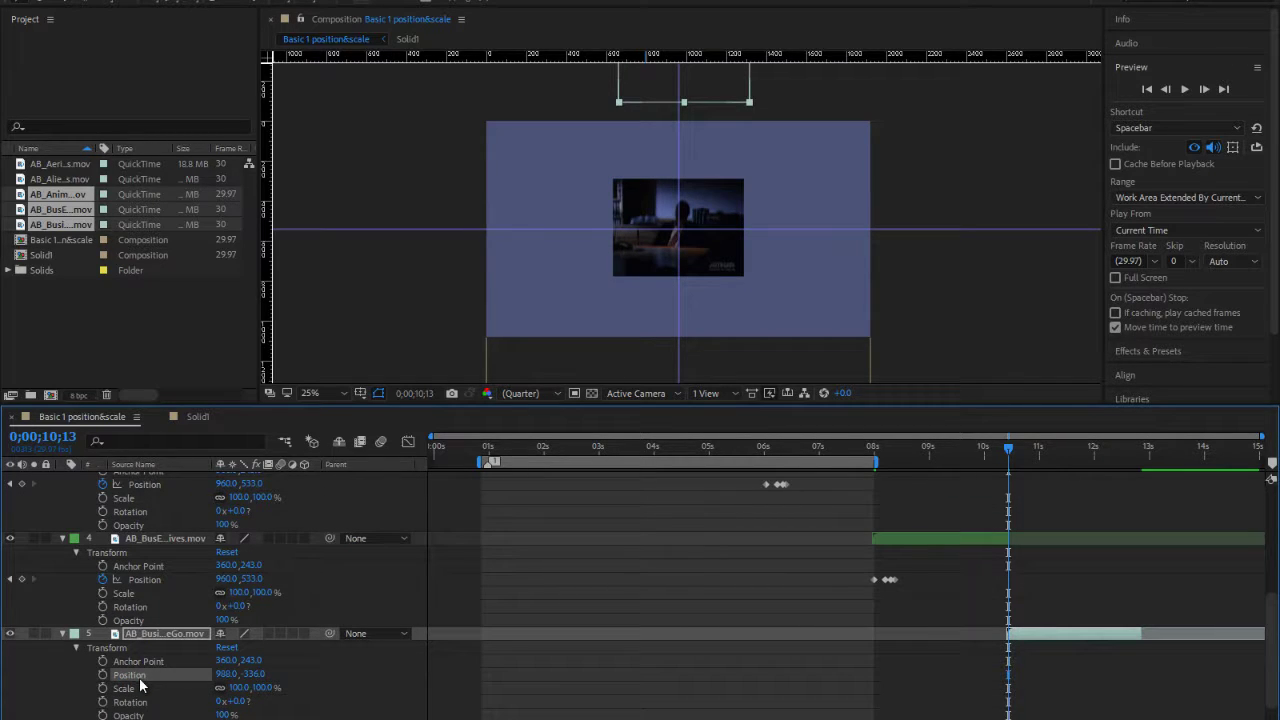
{"action": "key", "text": "alt+shift+p"}
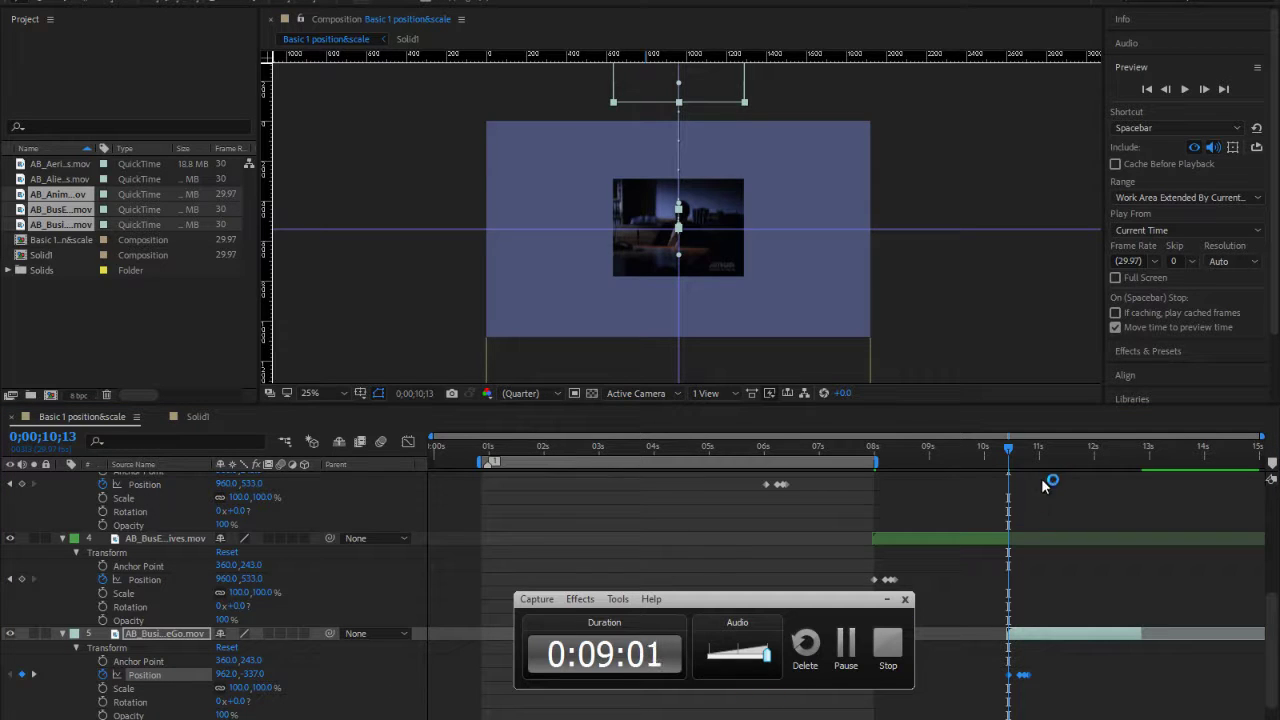
Step: Extend the work area's end to about 14 seconds and preview the whole clip sequence from 0;00;00;14
{"action": "left_click_drag", "start_coordinate": [879, 463], "coordinate": [1208, 463]}
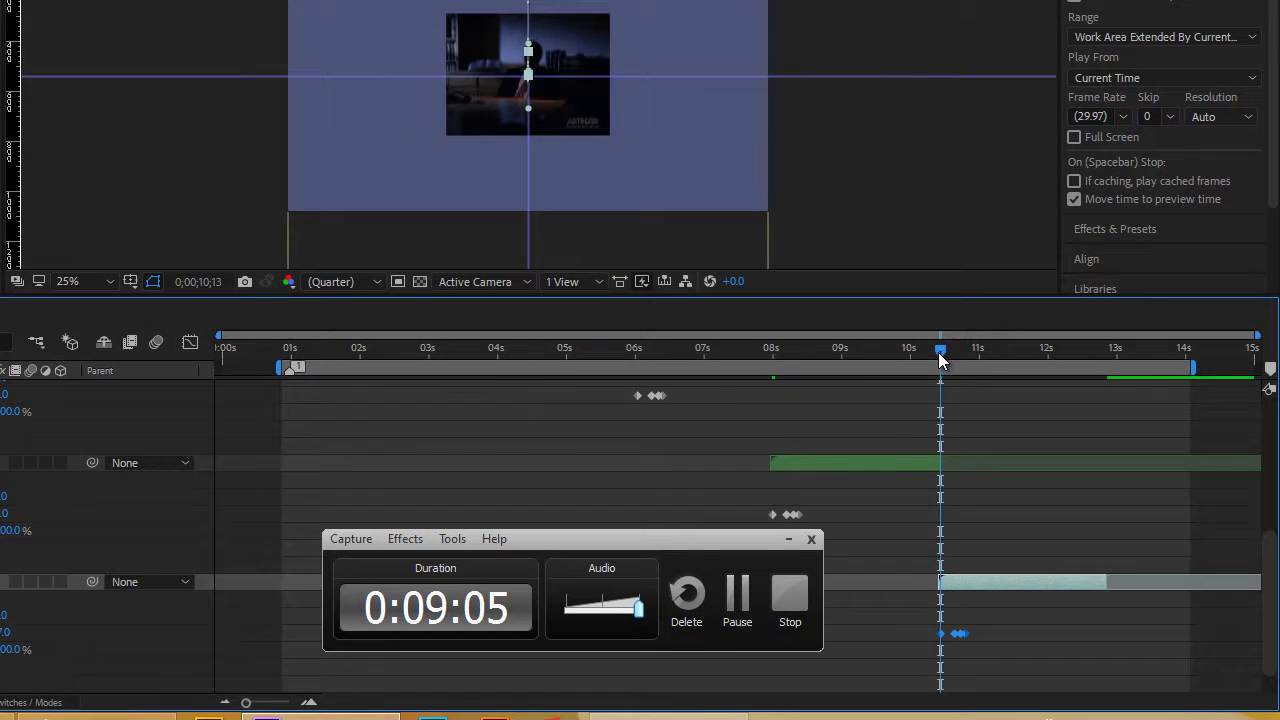
{"action": "left_click_drag", "start_coordinate": [992, 423], "coordinate": [407, 411]}
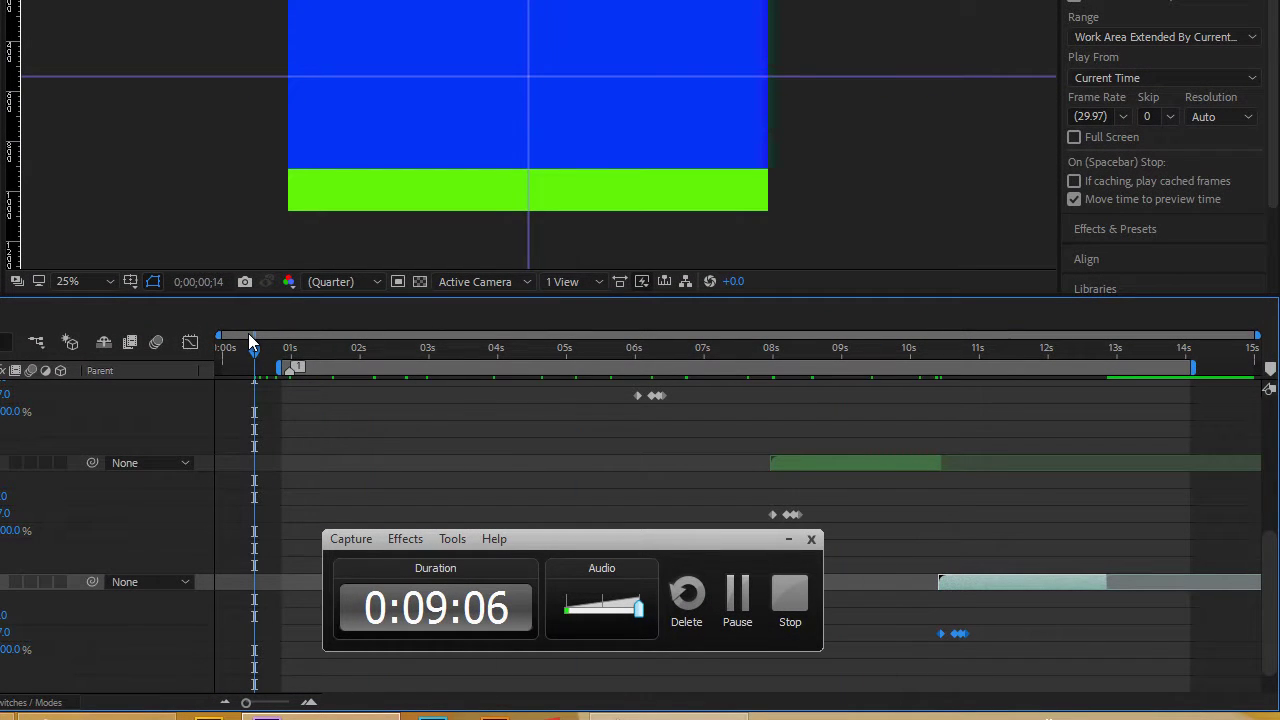
{"action": "key", "text": "space"}
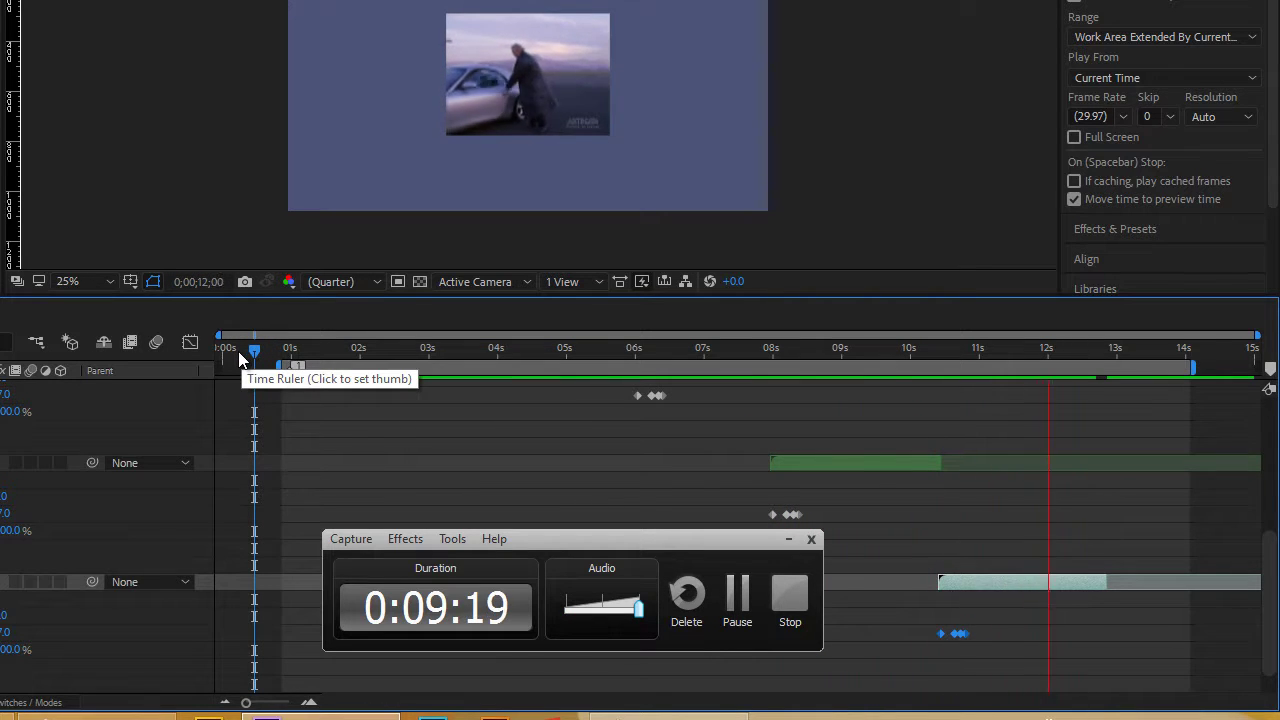
{"action": "key", "text": "space"}
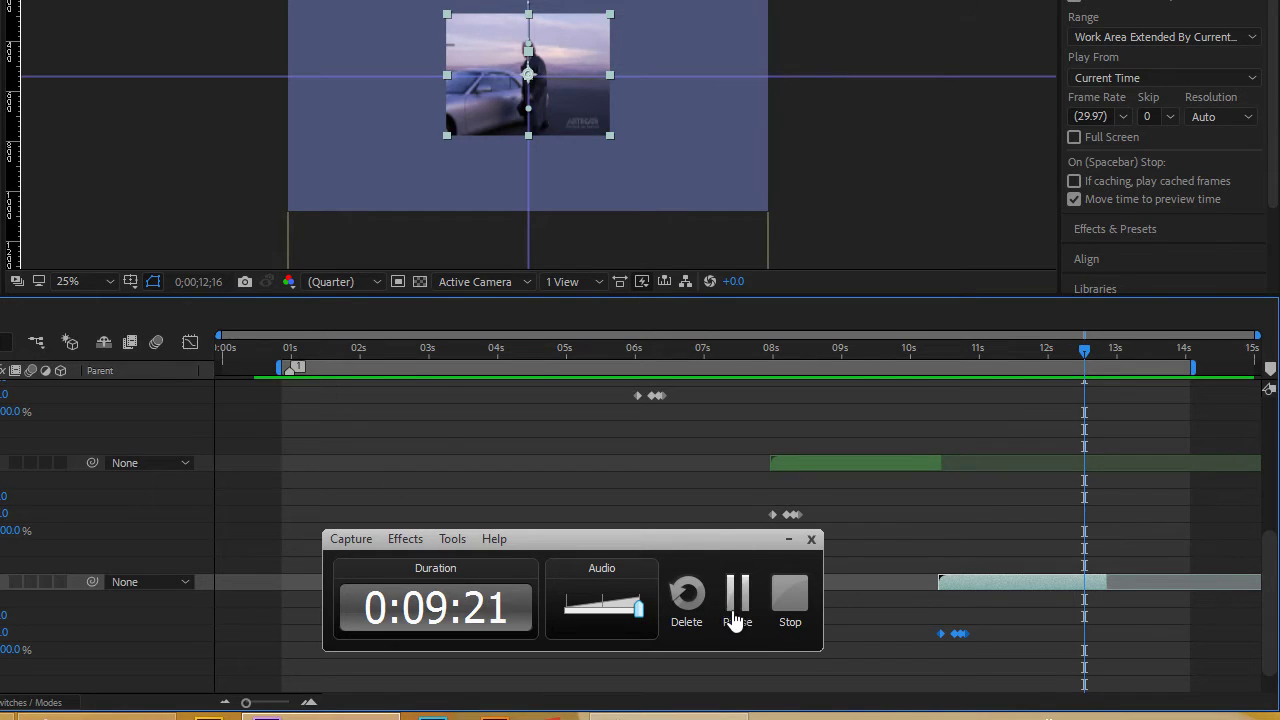